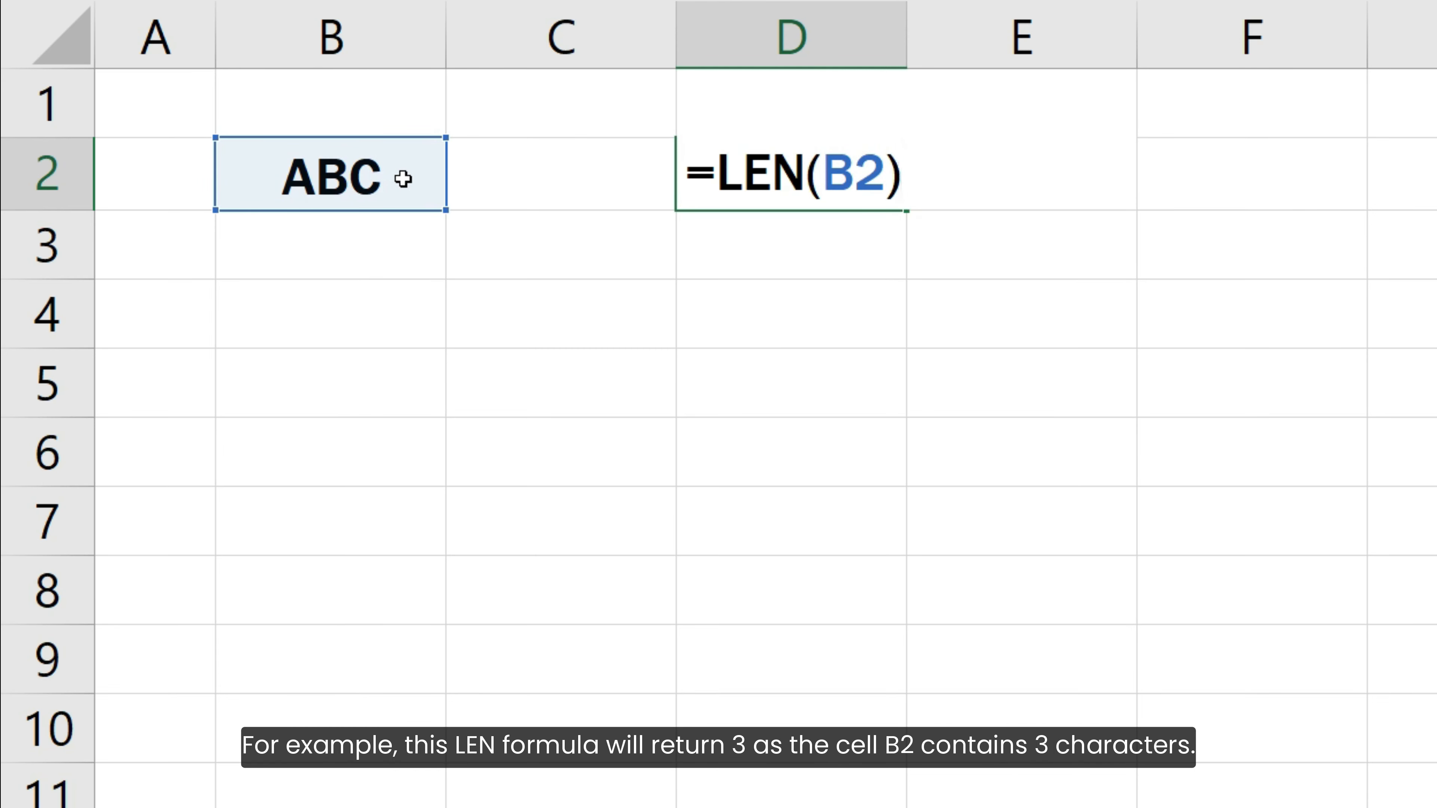
# Commit the =LEN(B2) formula in D2 for the ABC example and for the 403 example.
pyautogui.press('Return')
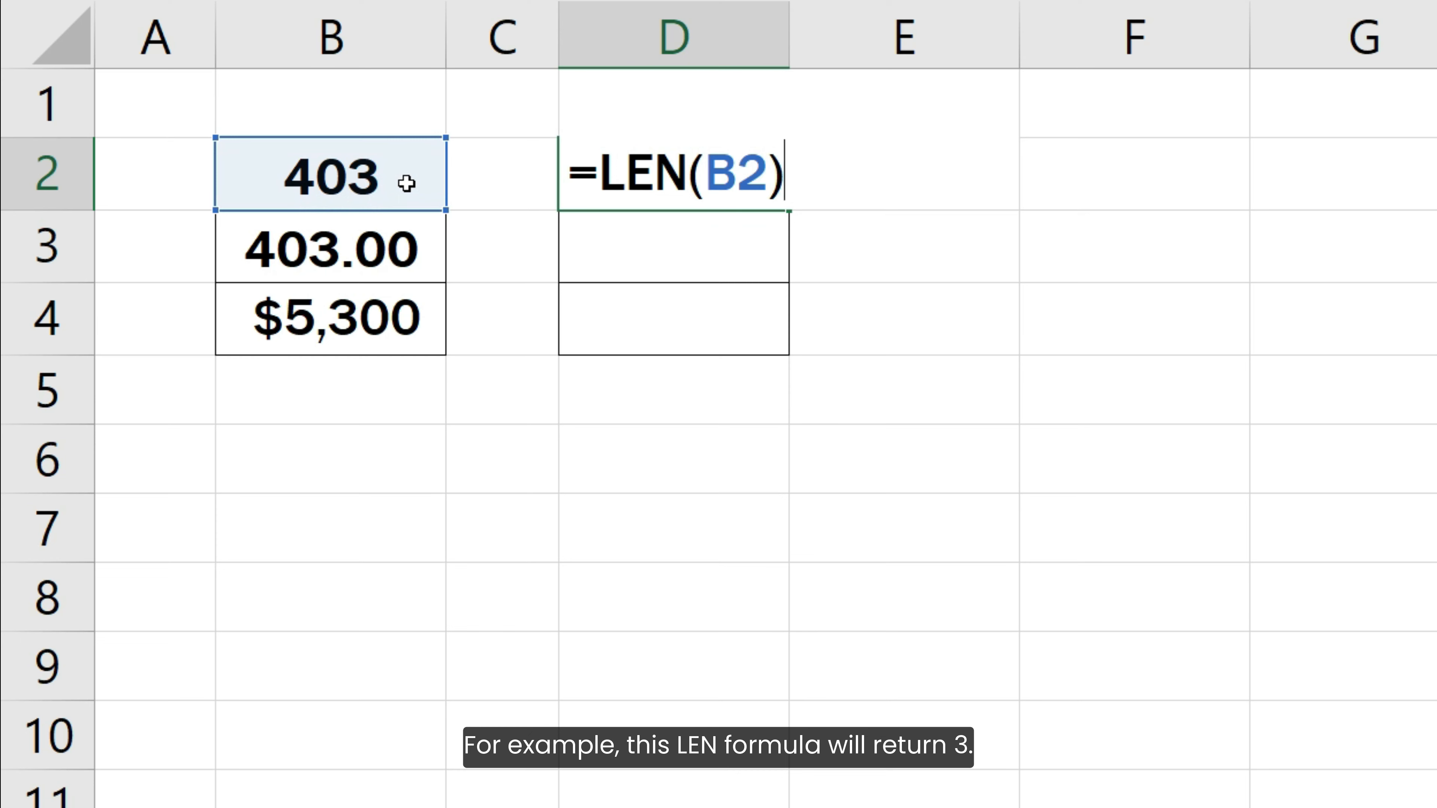
pyautogui.press('Return')
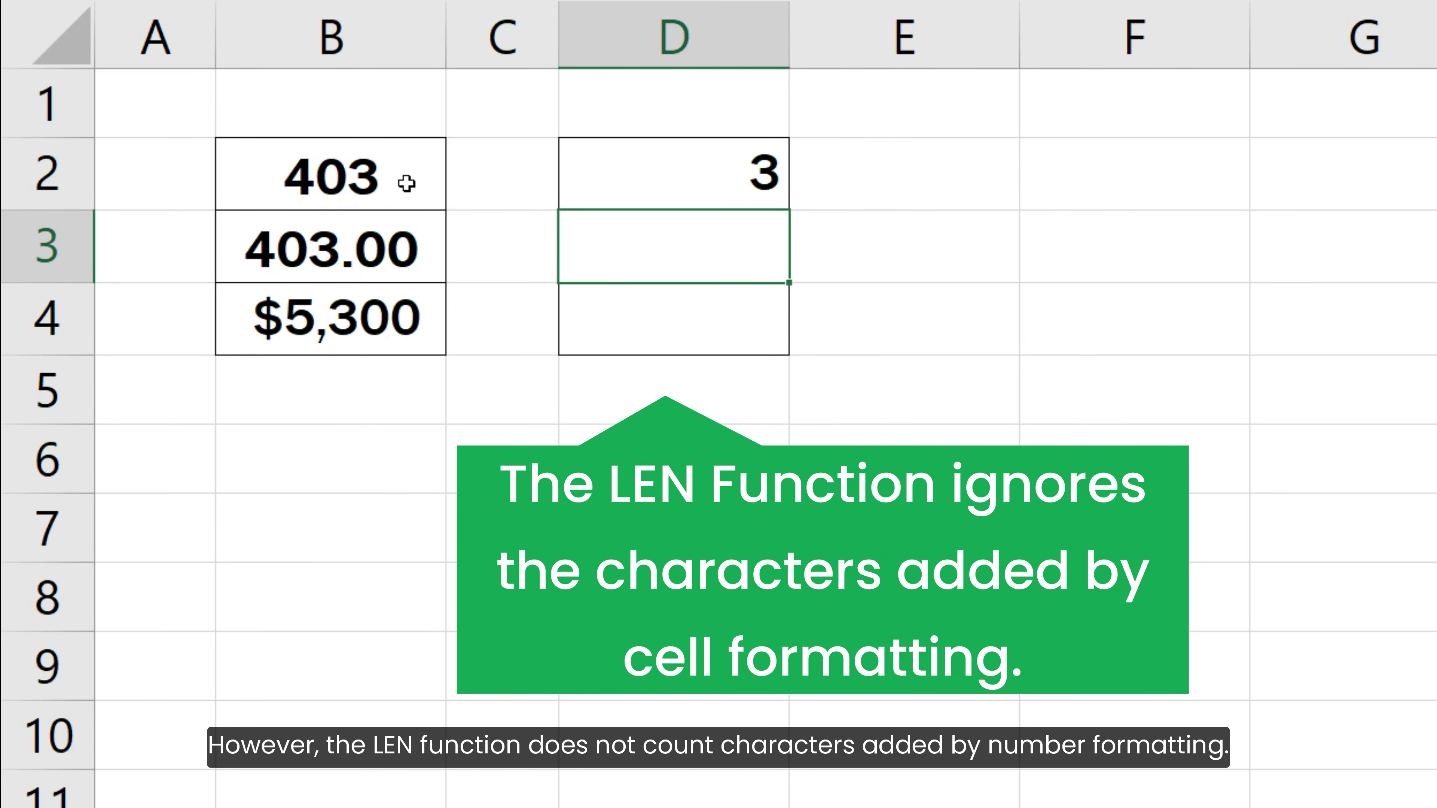
# Count the characters of 403.00 by entering =LEN(B3) in D3.
pyautogui.write('=LEN')
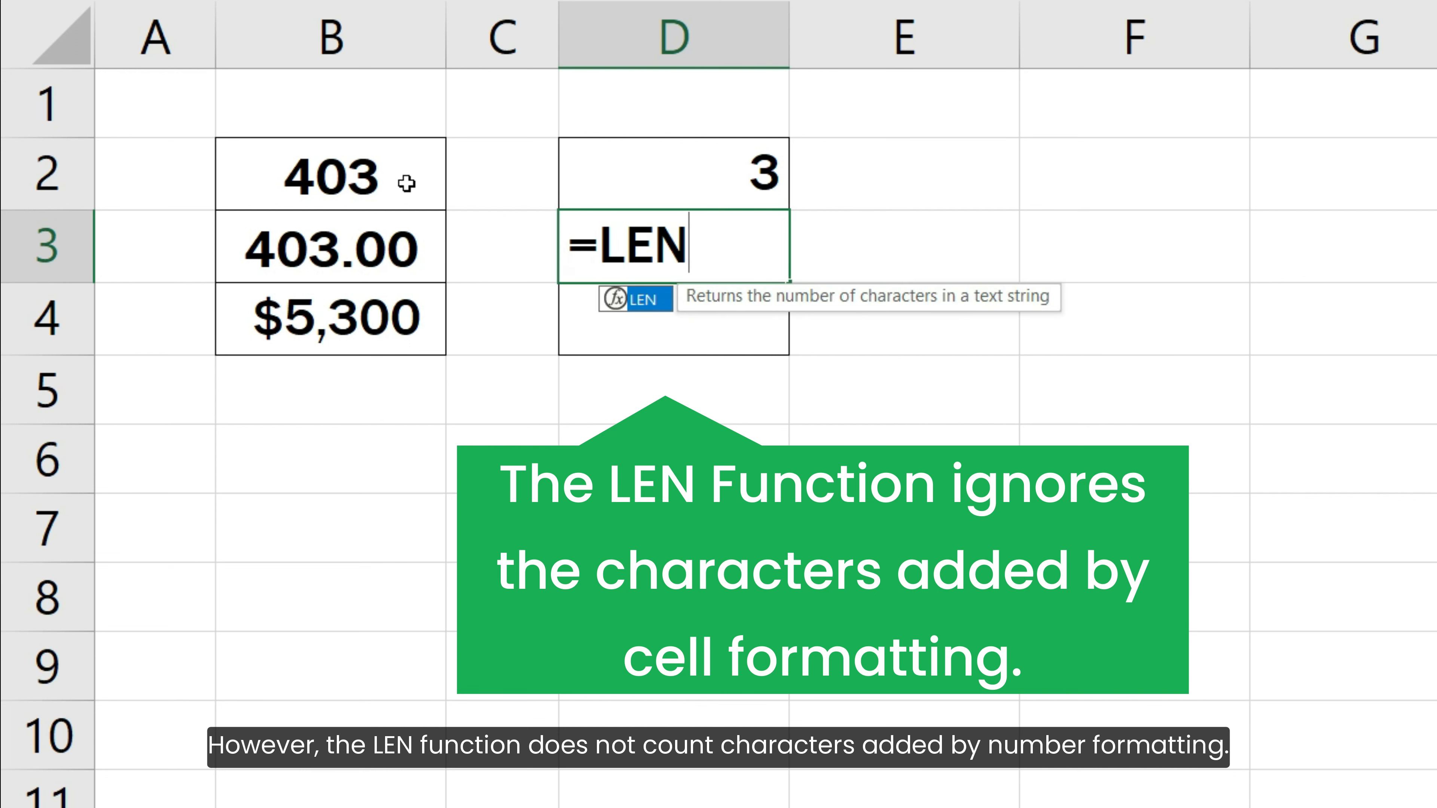
pyautogui.write('(')
pyautogui.click(391, 232)
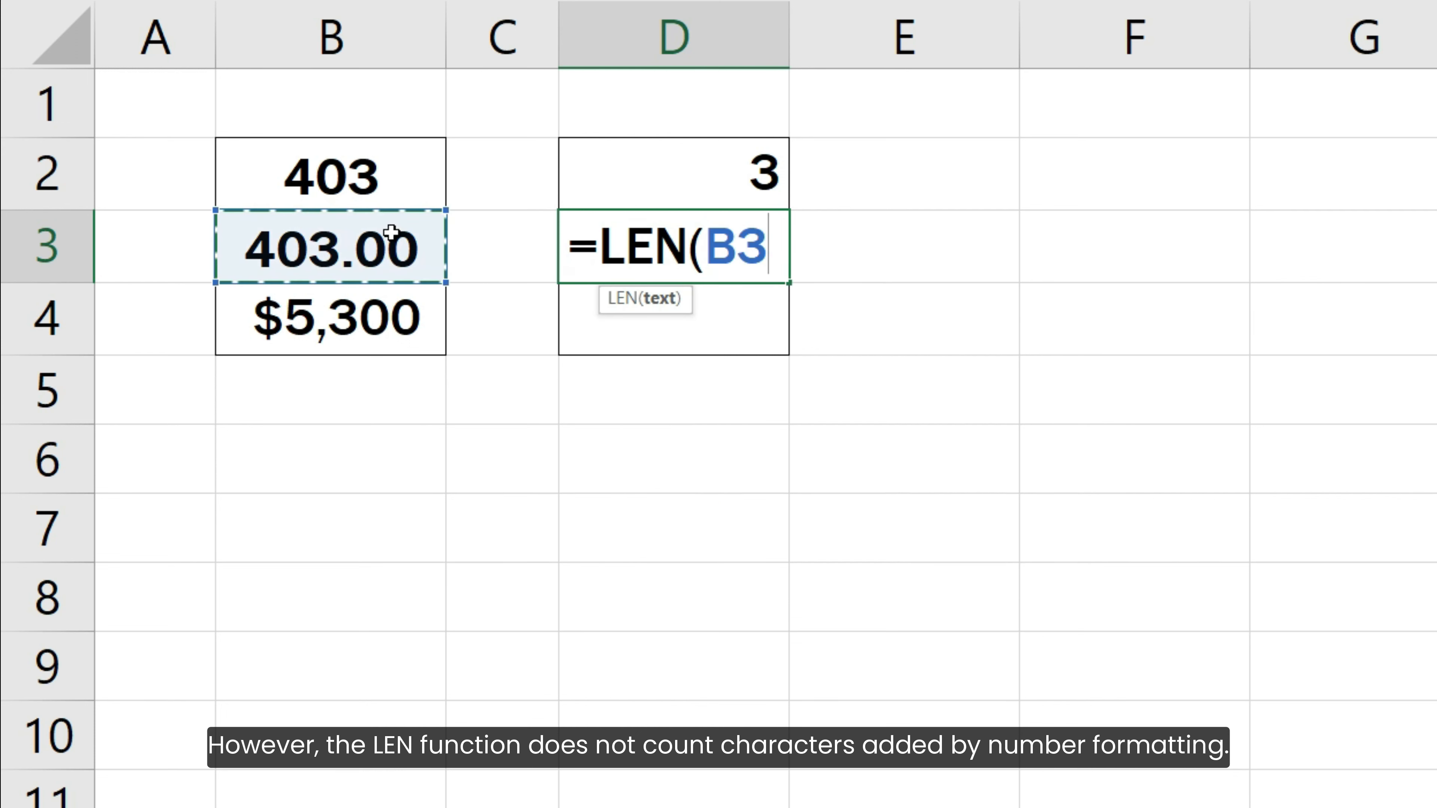
pyautogui.write(')')
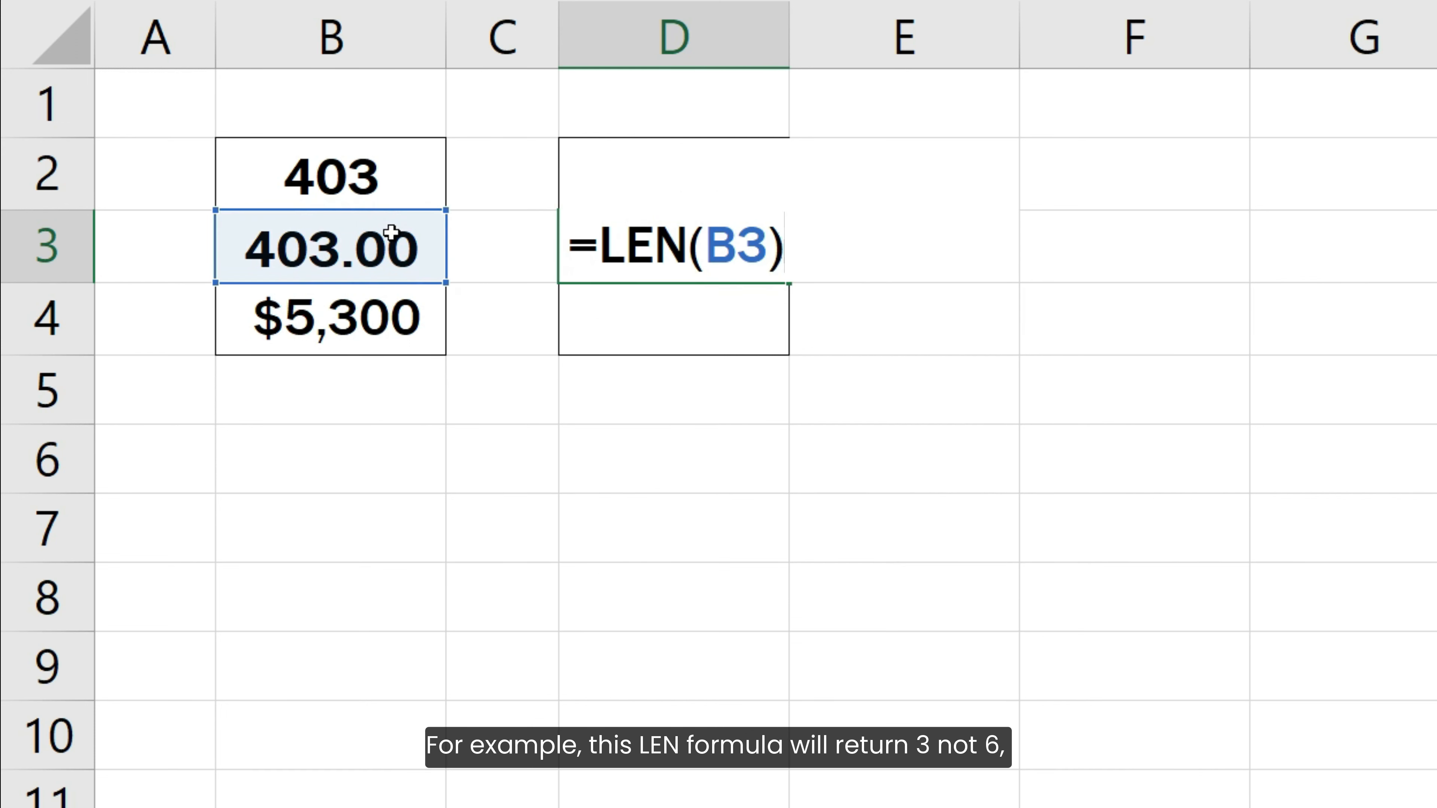
pyautogui.press('Return')
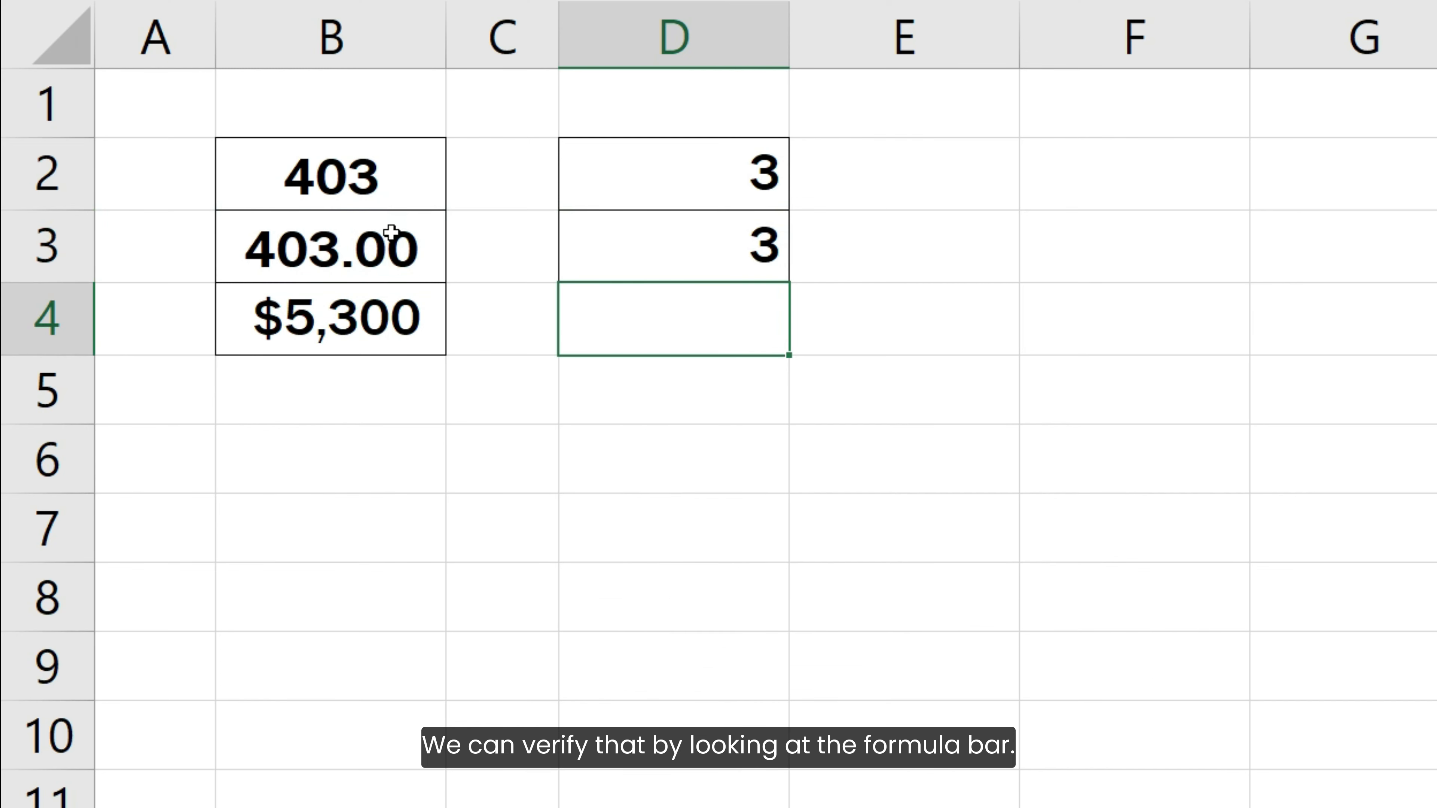
# Count the characters of $5,300 by entering =LEN(B4) in D4.
pyautogui.write('=LEN(')
pyautogui.click(364, 313)
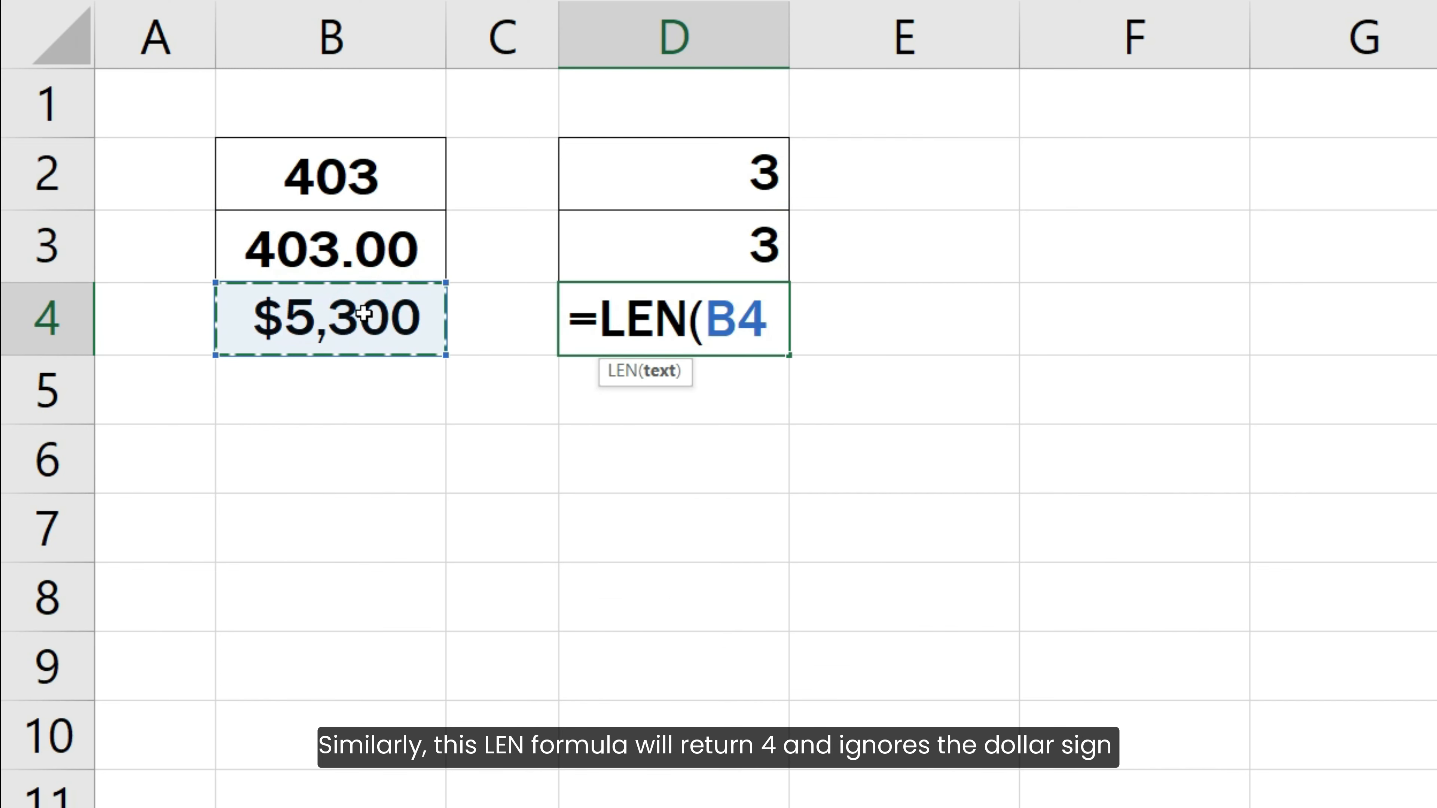
pyautogui.write(')')
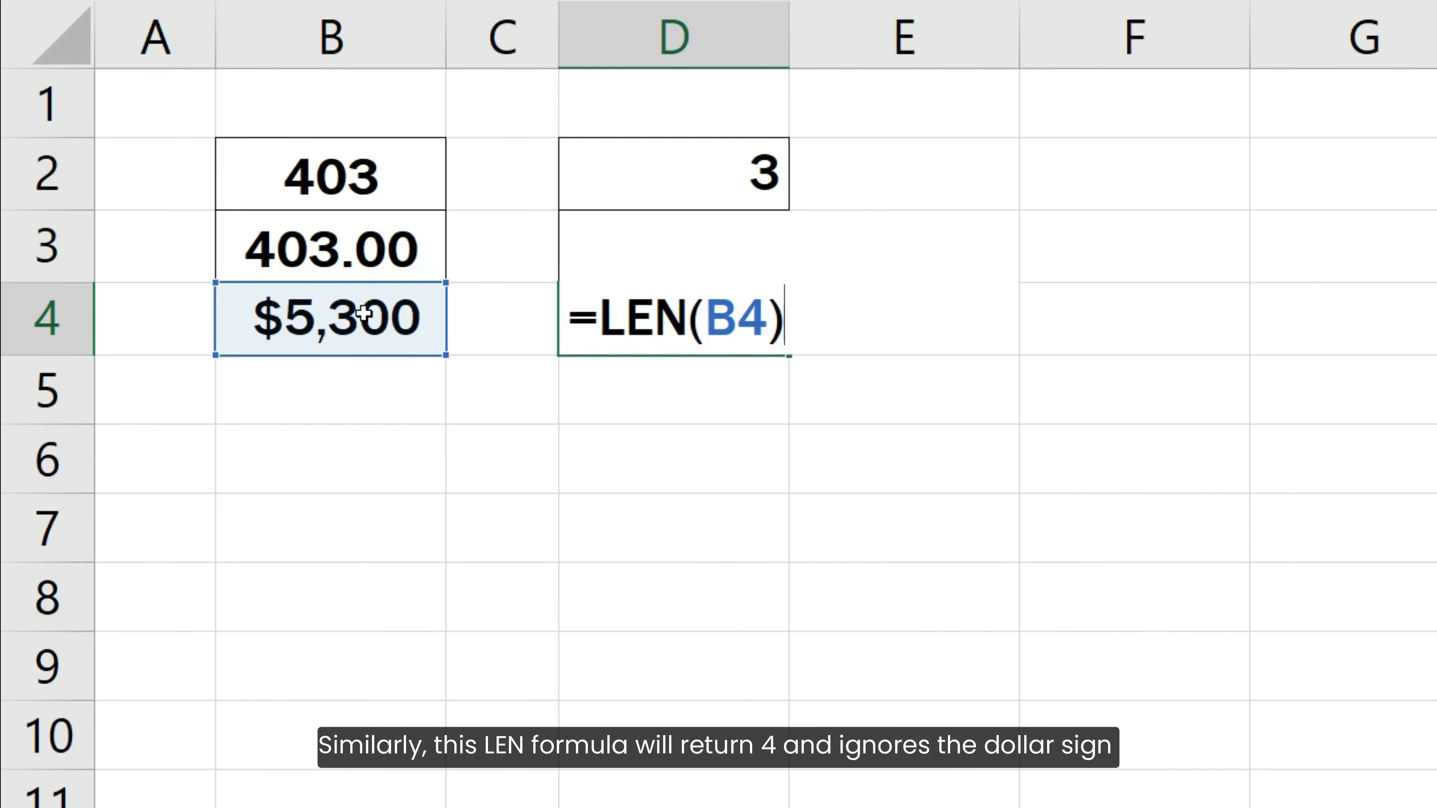
pyautogui.press('Return')
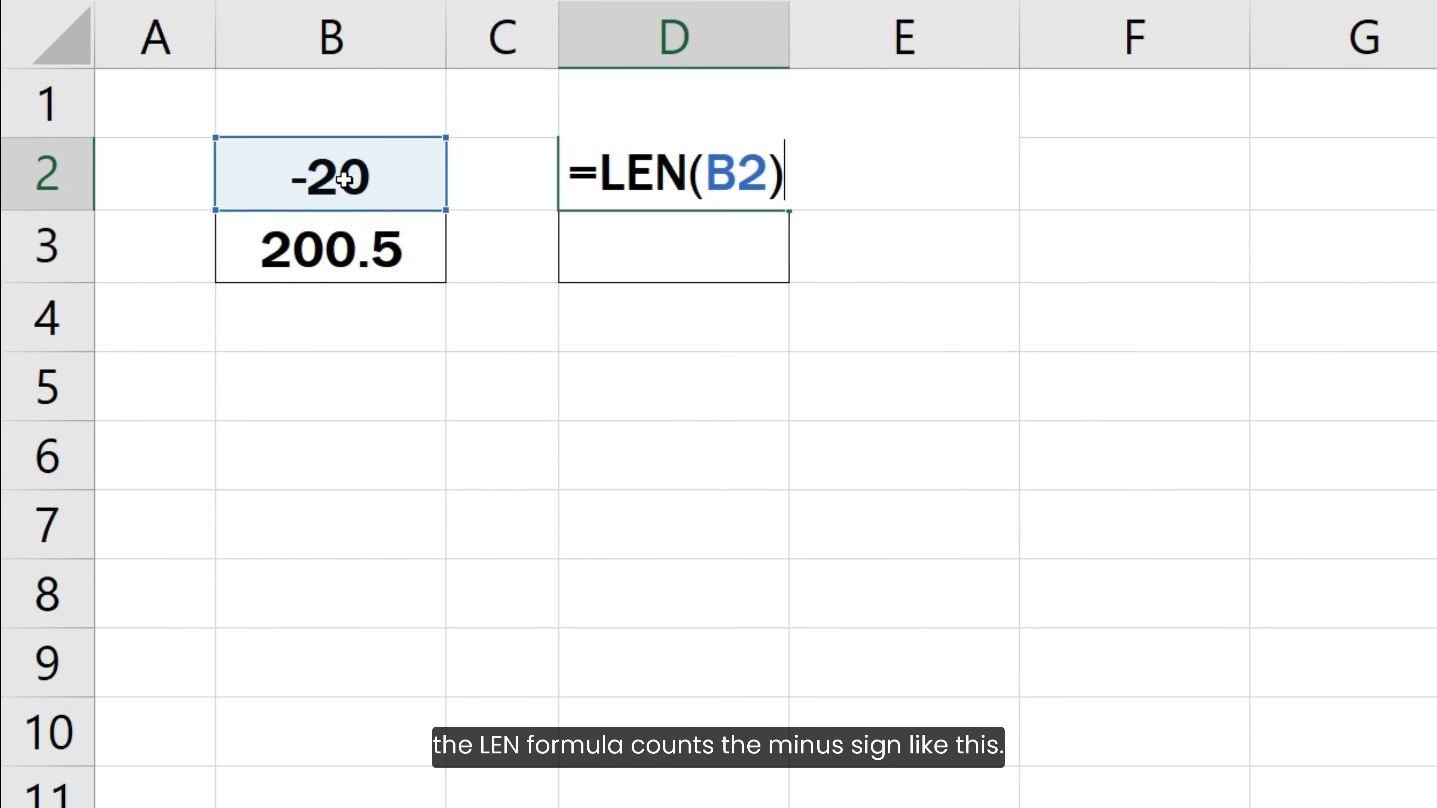
# Count the characters of -20 and 200.5, committing =LEN(B2) in D2 and entering =LEN(B3) in D3.
pyautogui.press('Return')
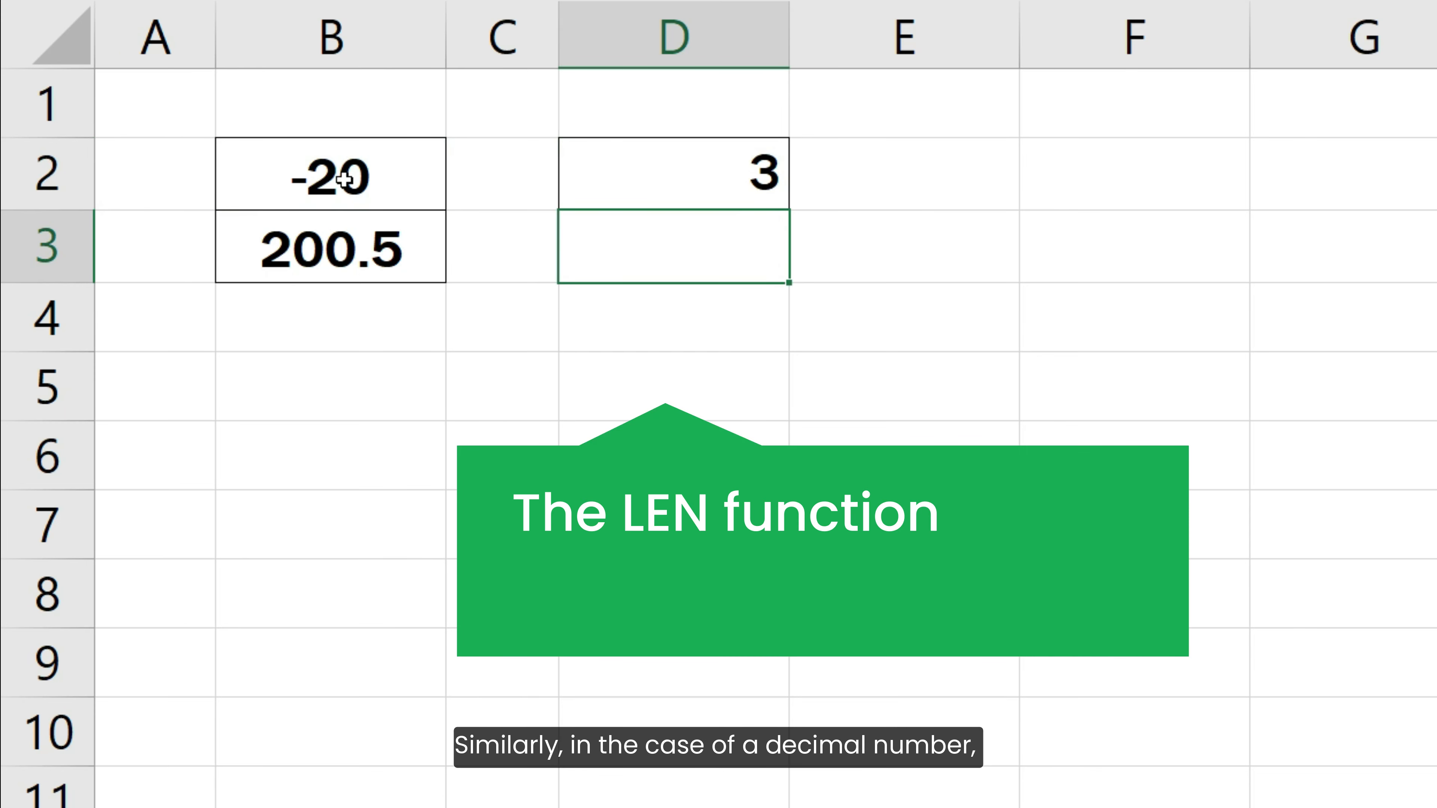
pyautogui.write('=LEN(')
pyautogui.click(299, 233)
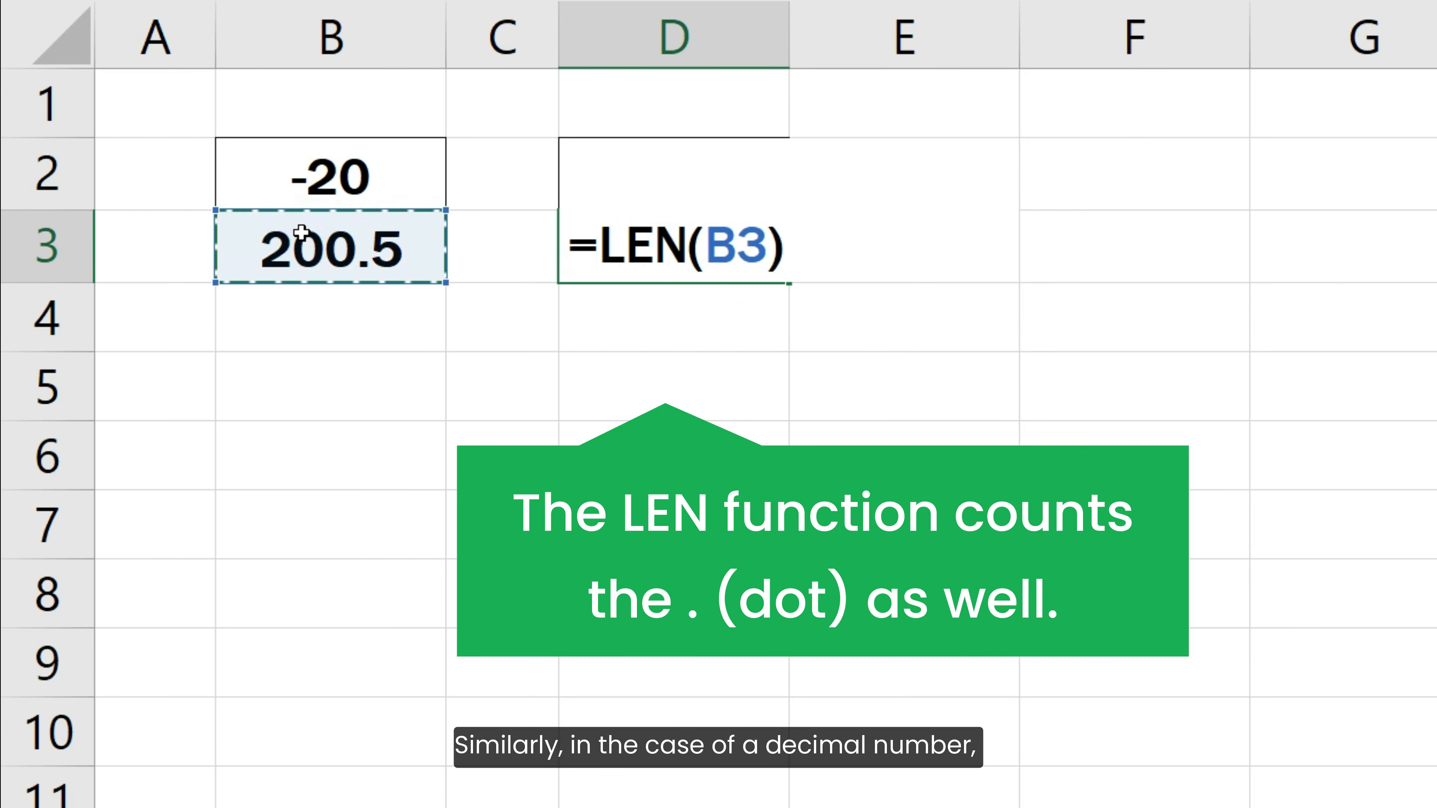
pyautogui.write(')')
pyautogui.press('Return')
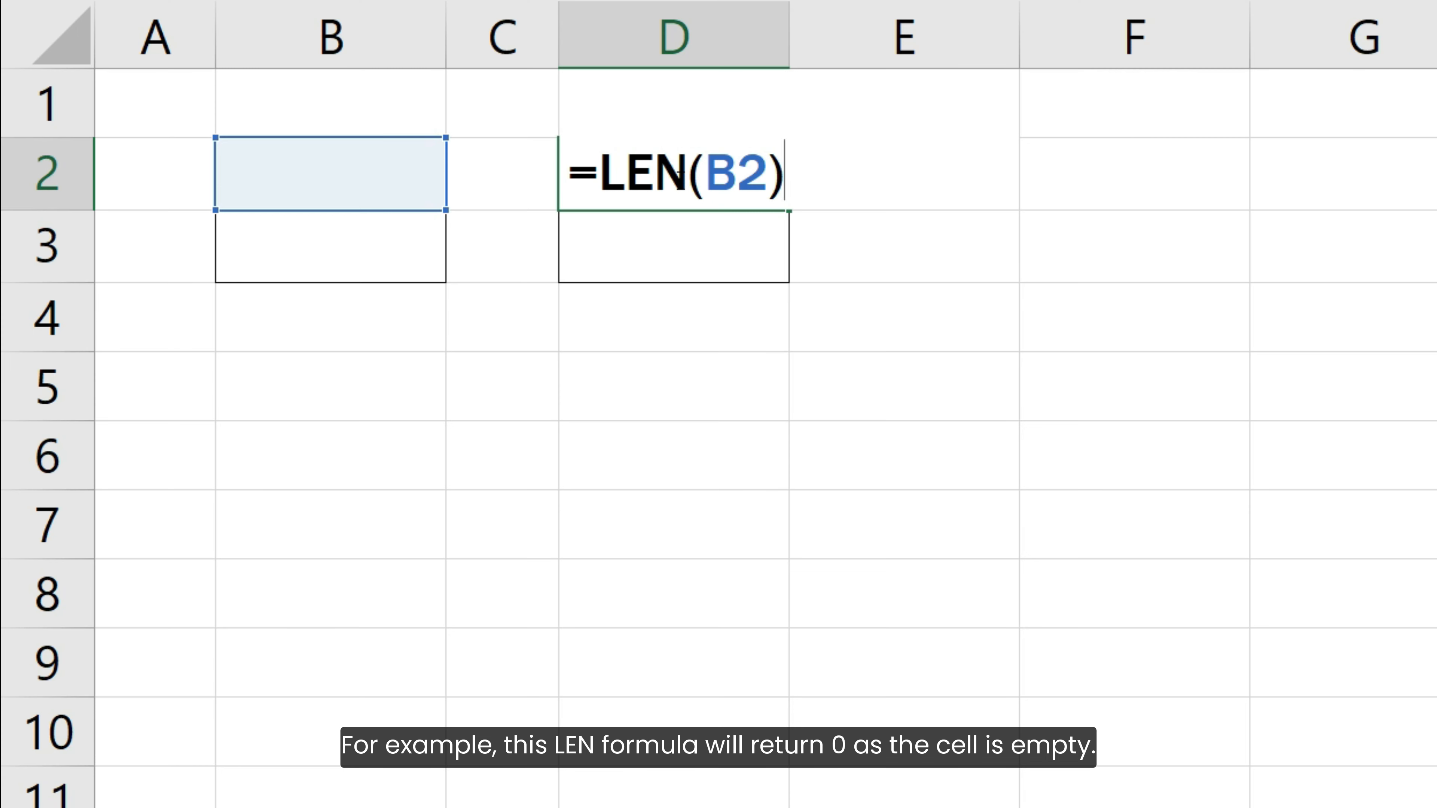
# Commit =LEN(B2) in D2 for the empty cell, and enter =IF(TRUE, "", "") in B3.
pyautogui.press('Return')
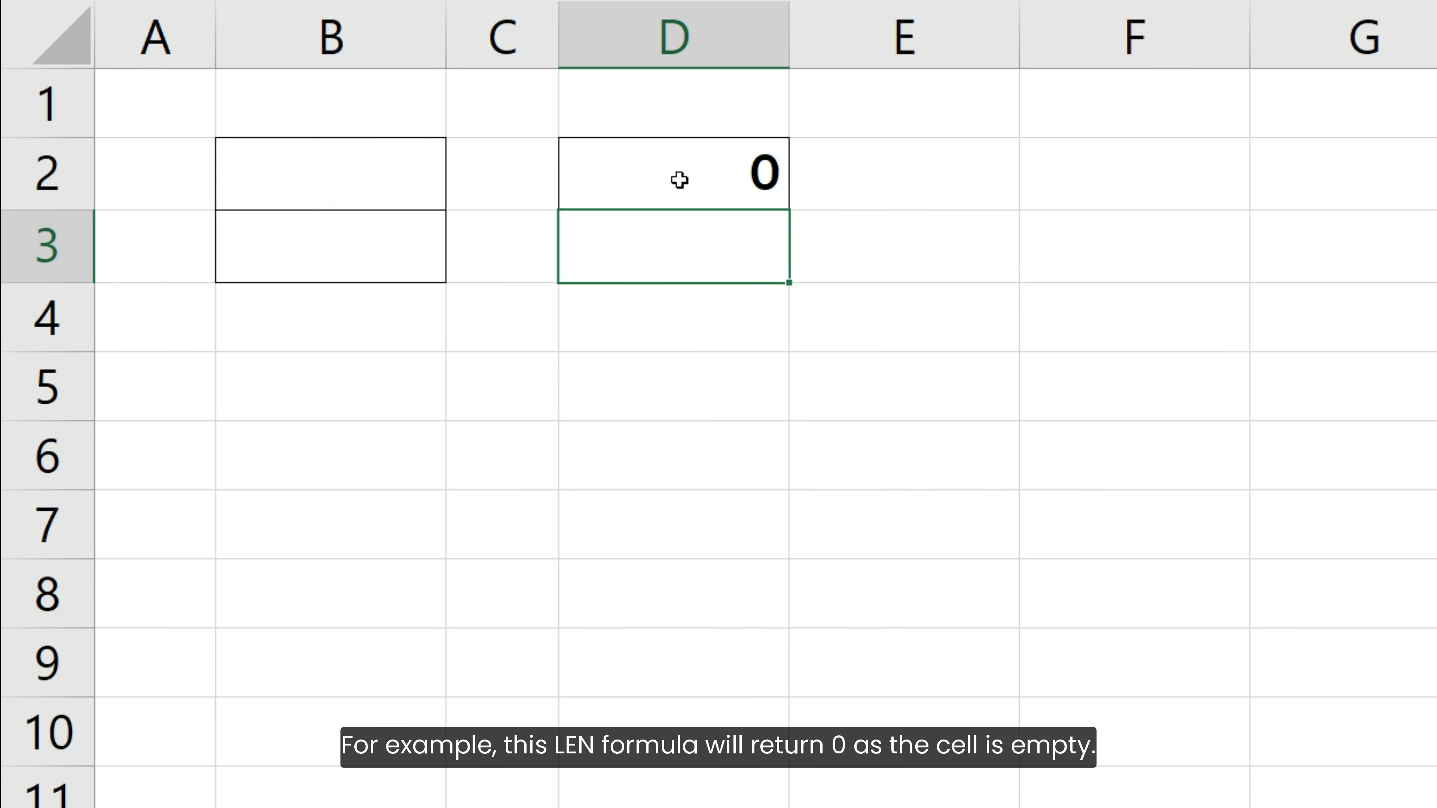
pyautogui.click(426, 242)
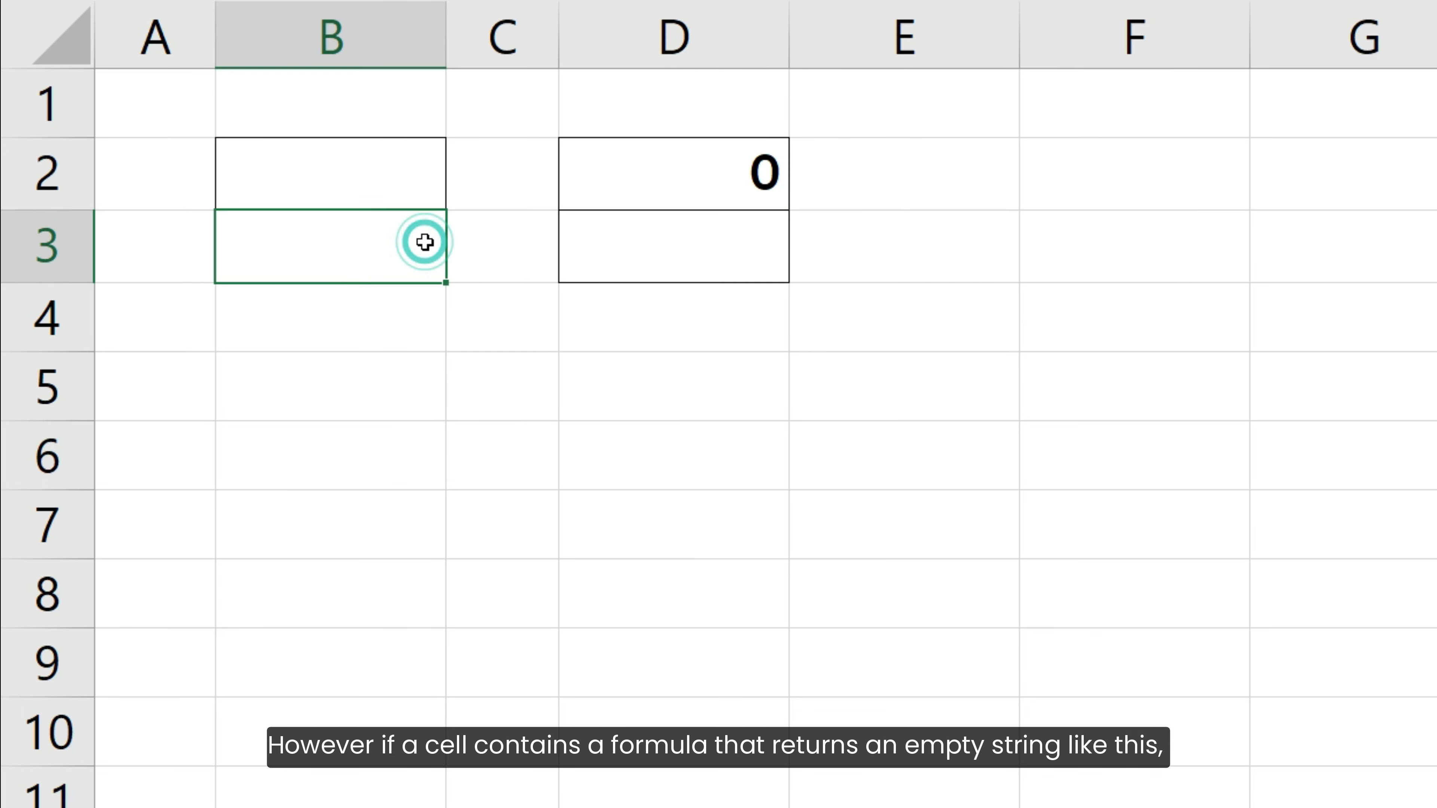
pyautogui.write('=IF(TRUE, "", "")')
pyautogui.click(590, 247)
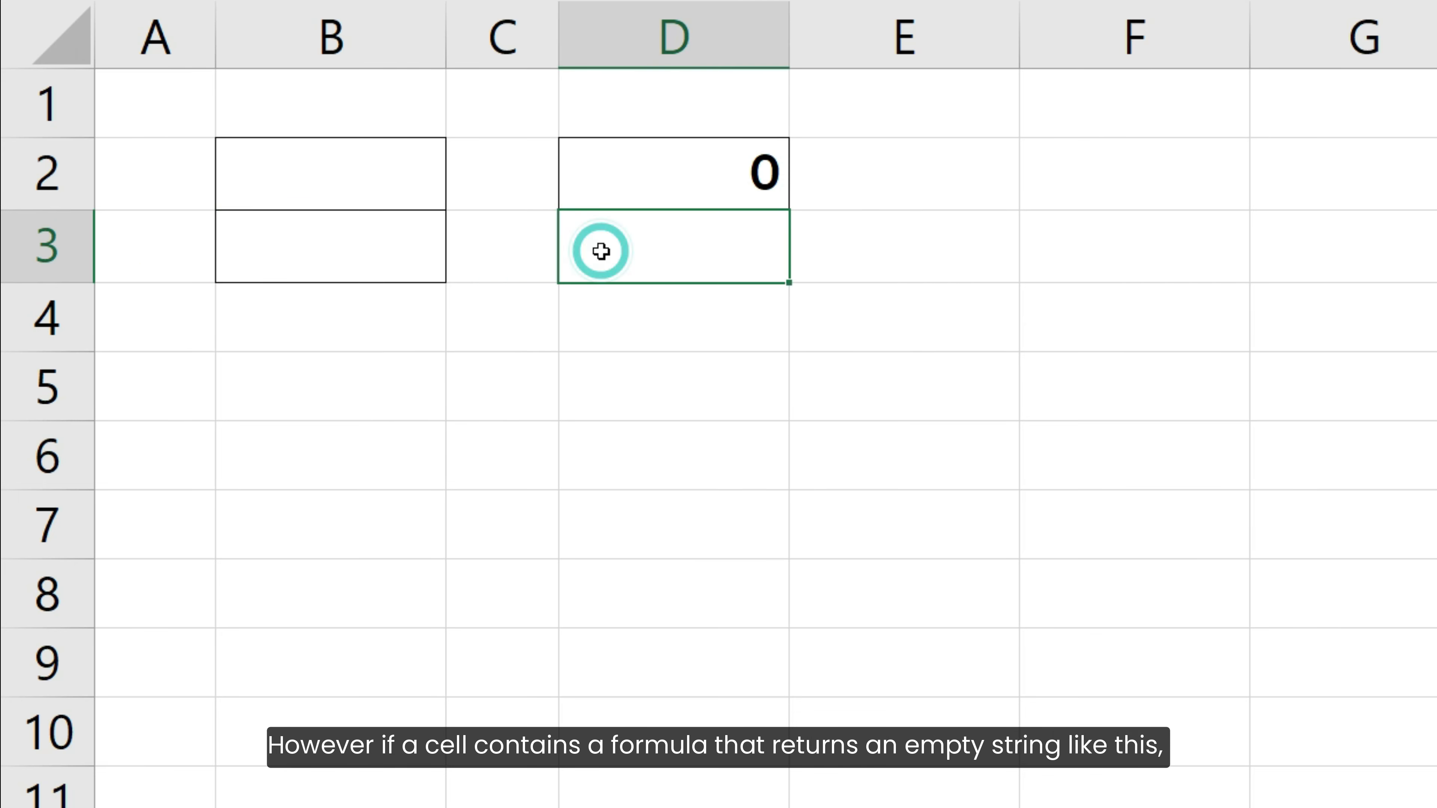
# Count the characters of the empty-string cell by entering =LEN(B3) in D3.
pyautogui.write('=LEN(')
pyautogui.click(396, 236)
pyautogui.write(')')
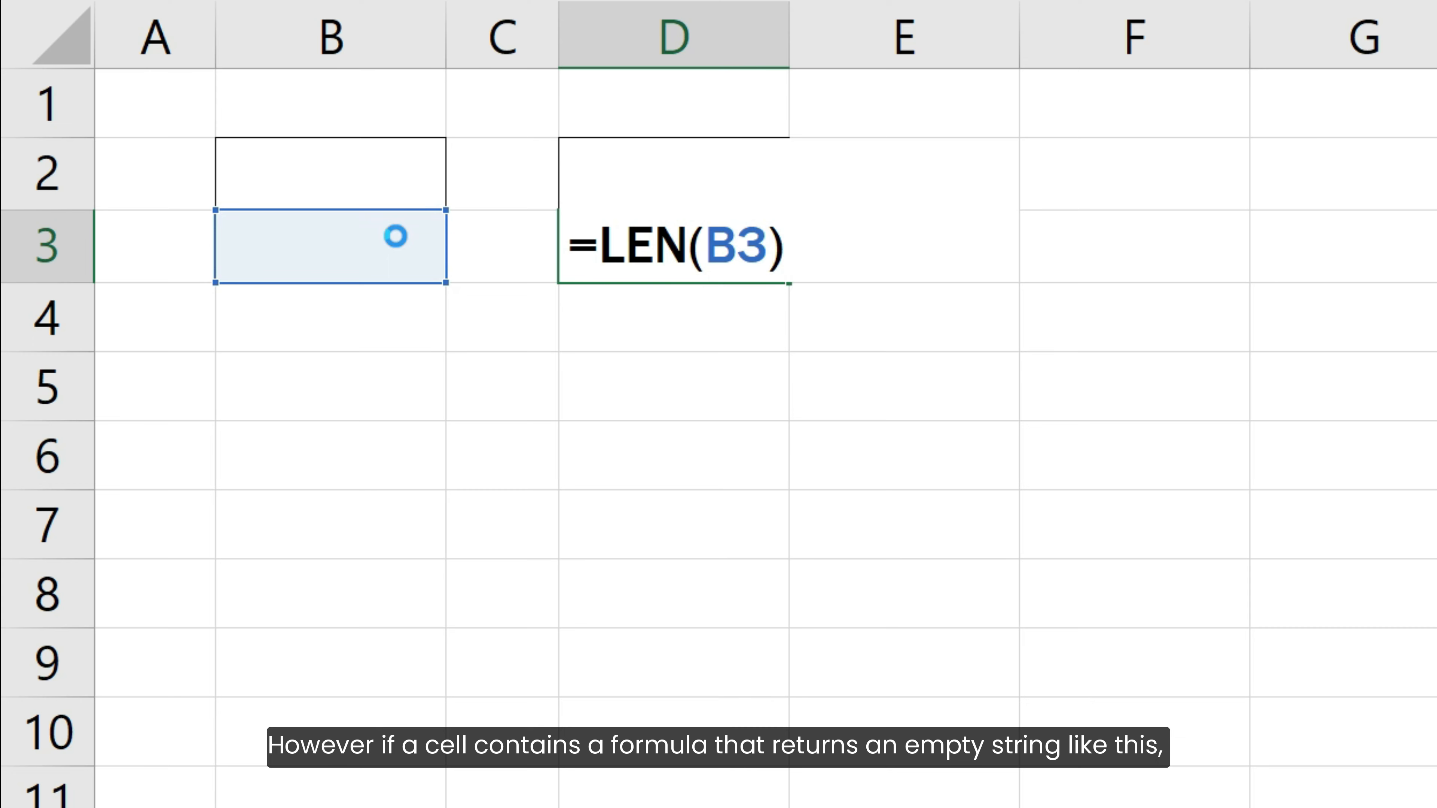
pyautogui.press('Return')
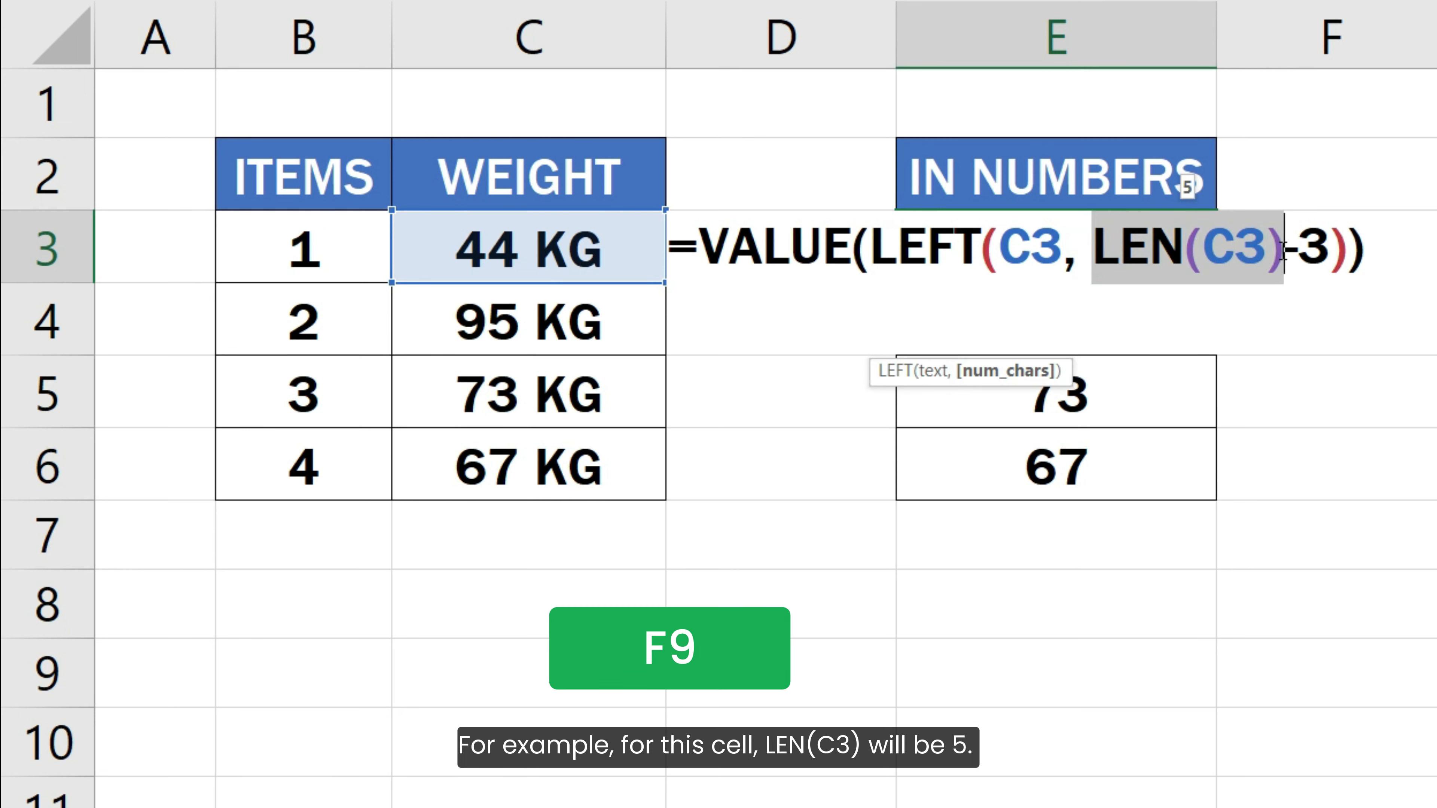
# Evaluate LEN(C3) and LEN(C3)-3 within E3's formula in place, restoring the original expression after each evaluation.
pyautogui.press('F9')
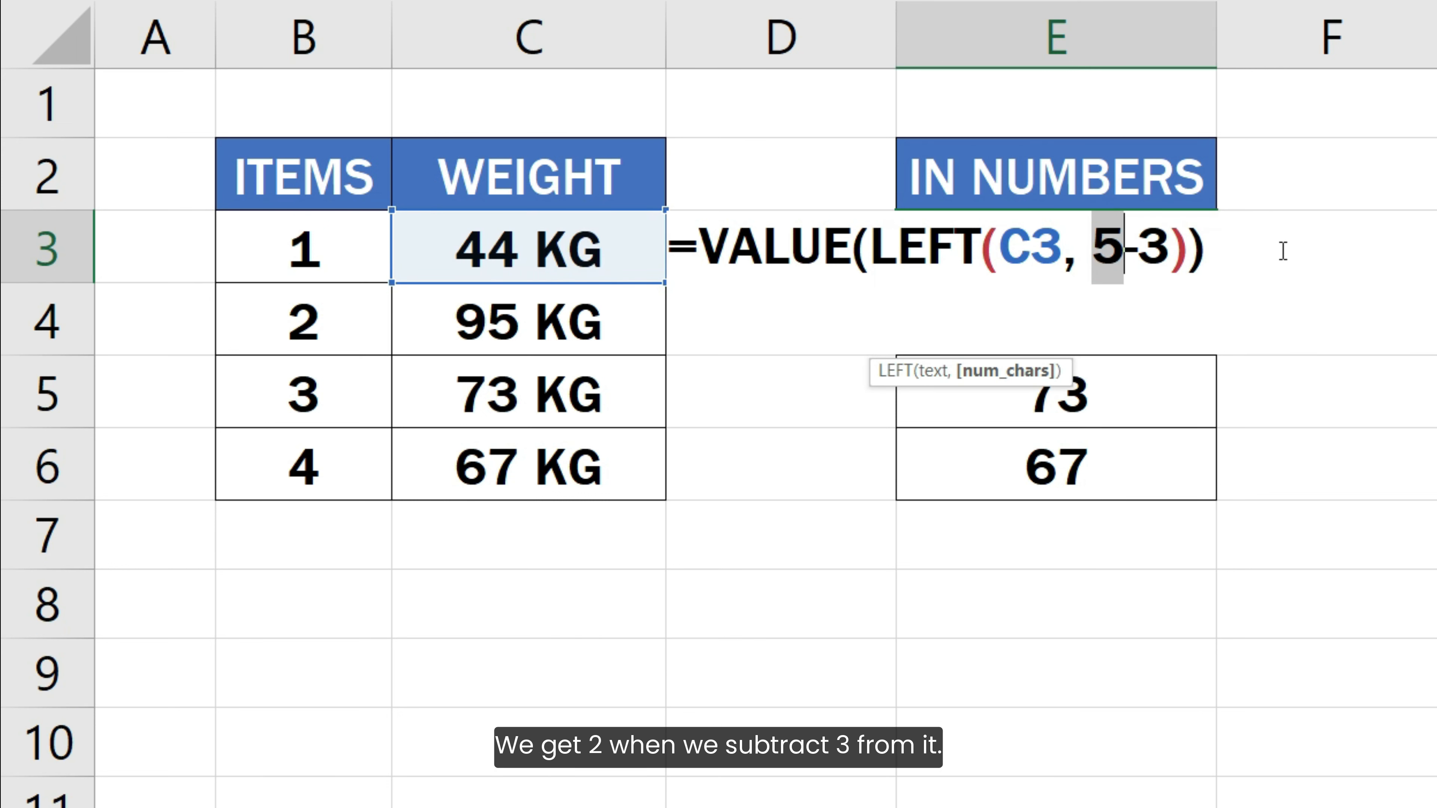
pyautogui.hotkey('ctrl', 'z')
pyautogui.keyDown('shift'); pyautogui.click(1330, 252); pyautogui.keyUp('shift')
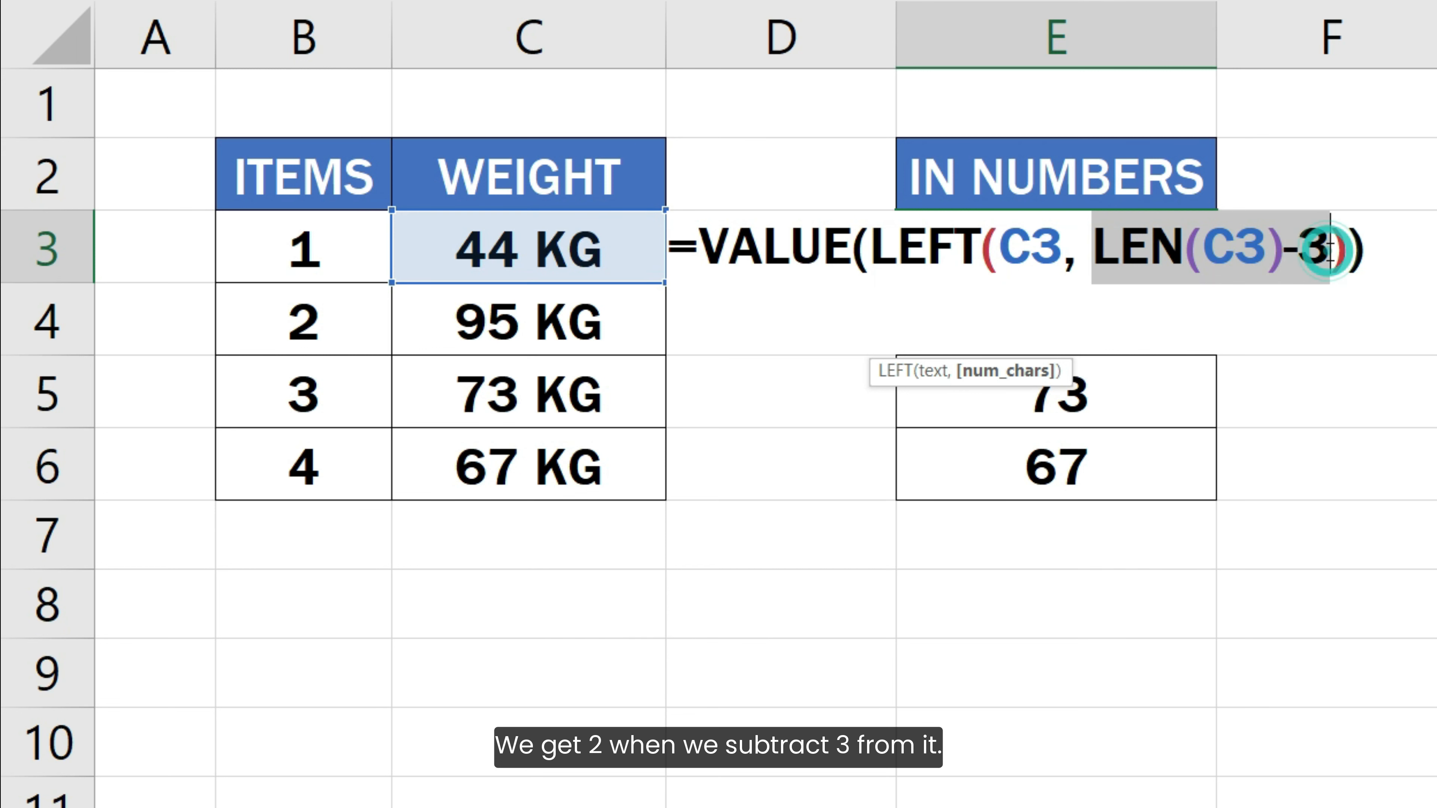
pyautogui.press('F9')
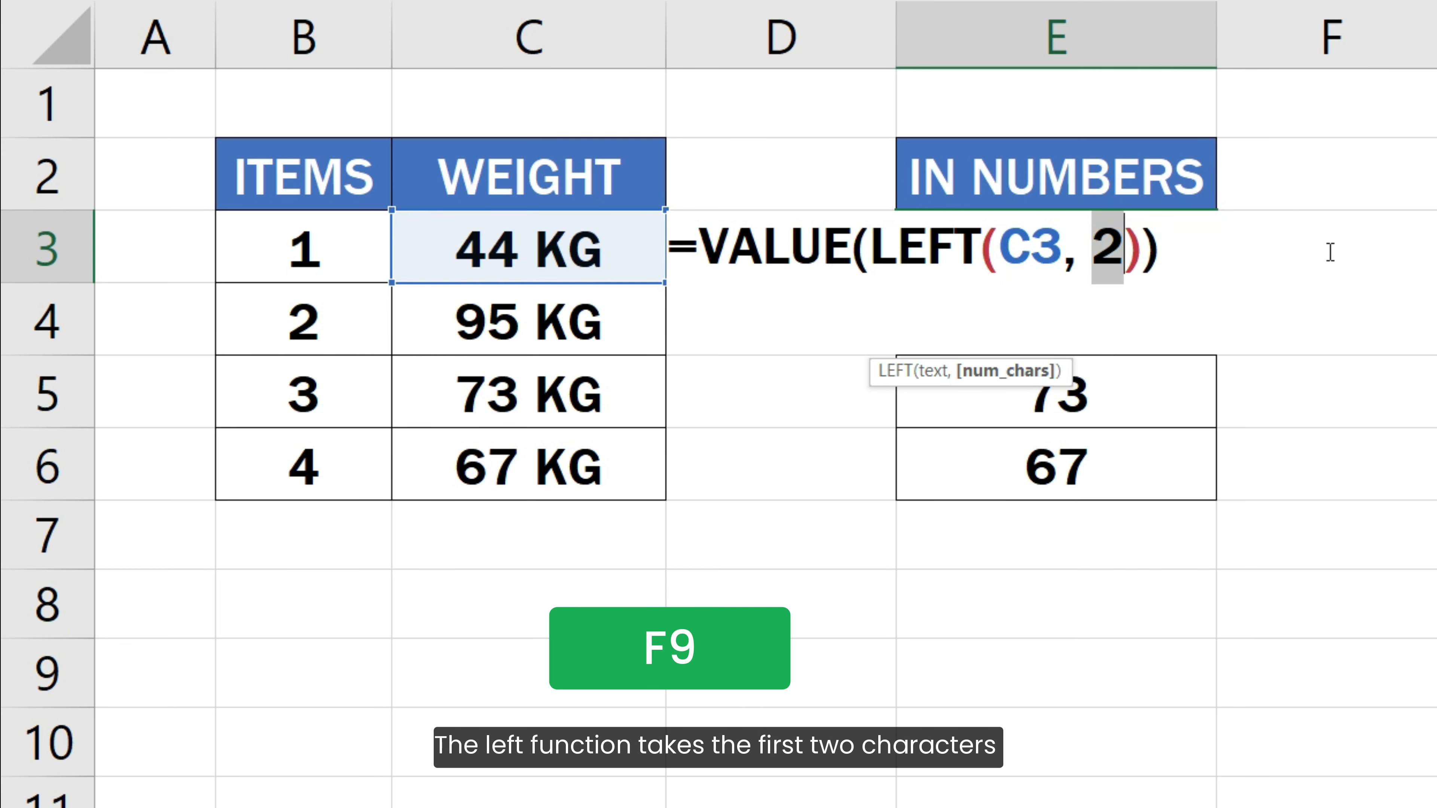
pyautogui.hotkey('ctrl', 'z')
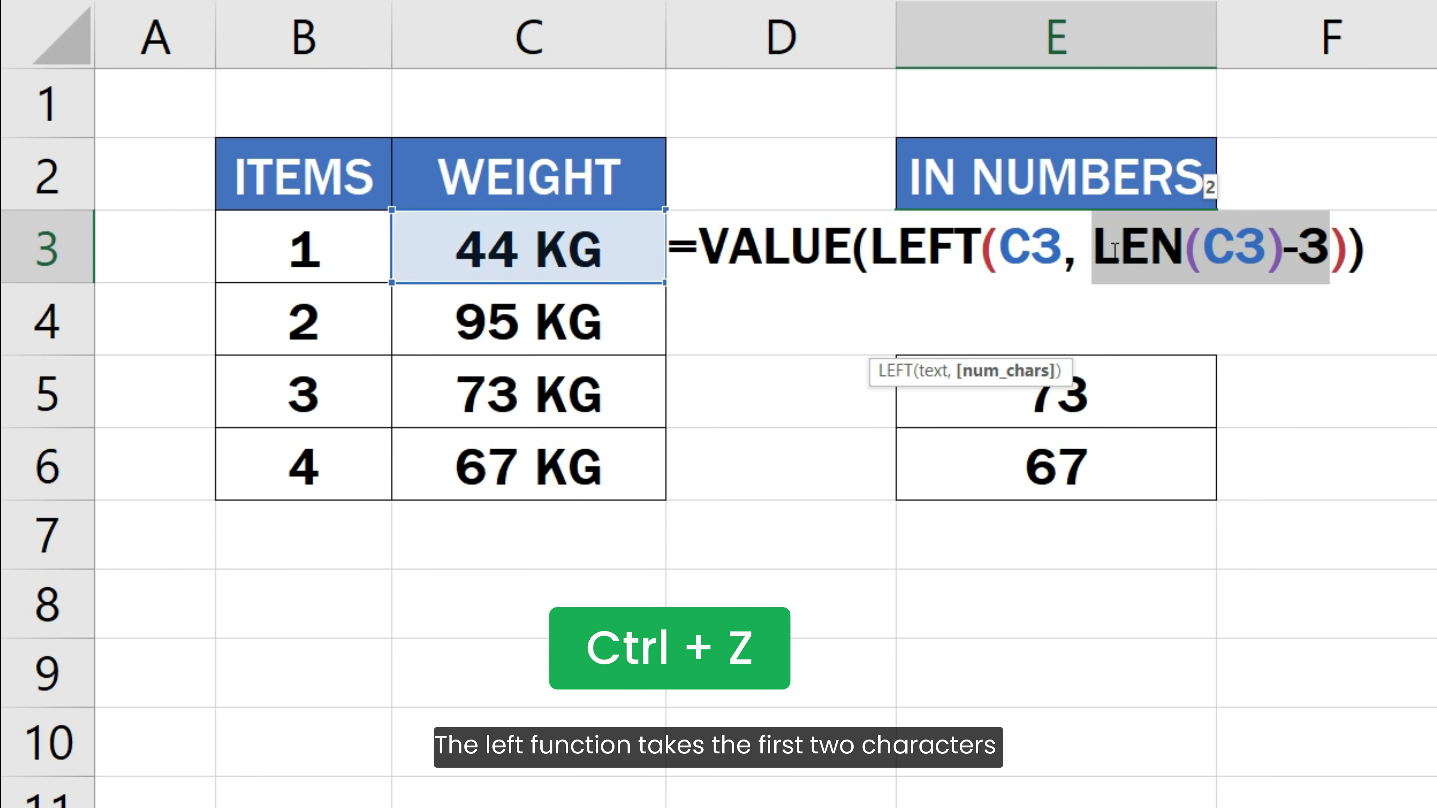
# Evaluate LEFT(C3, LEN(C3)-3) within E3's formula, restore the expression and leave the cell with its original formula.
pyautogui.moveTo(870, 250); pyautogui.dragTo(1353, 258)
pyautogui.press('F9')
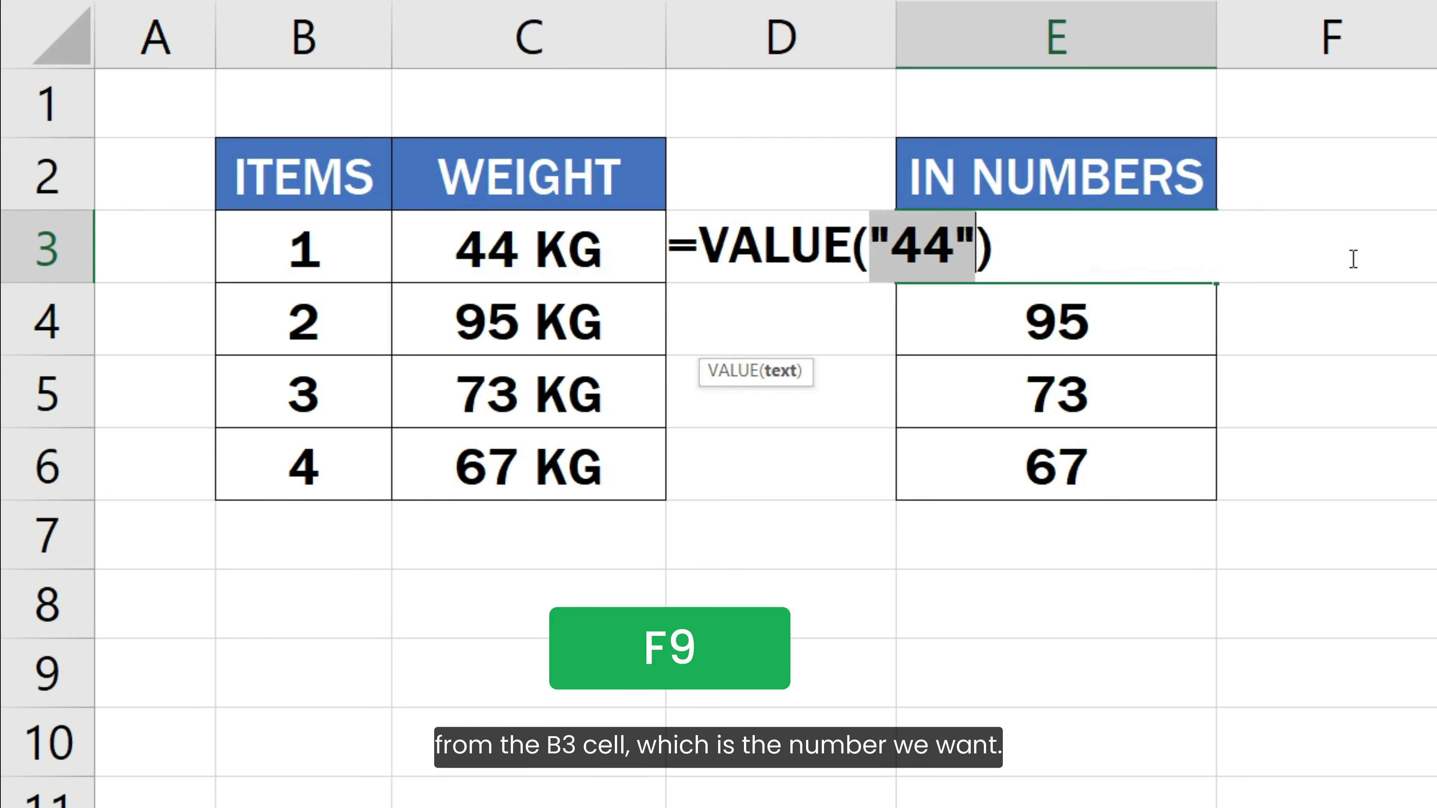
pyautogui.hotkey('ctrl', 'z')
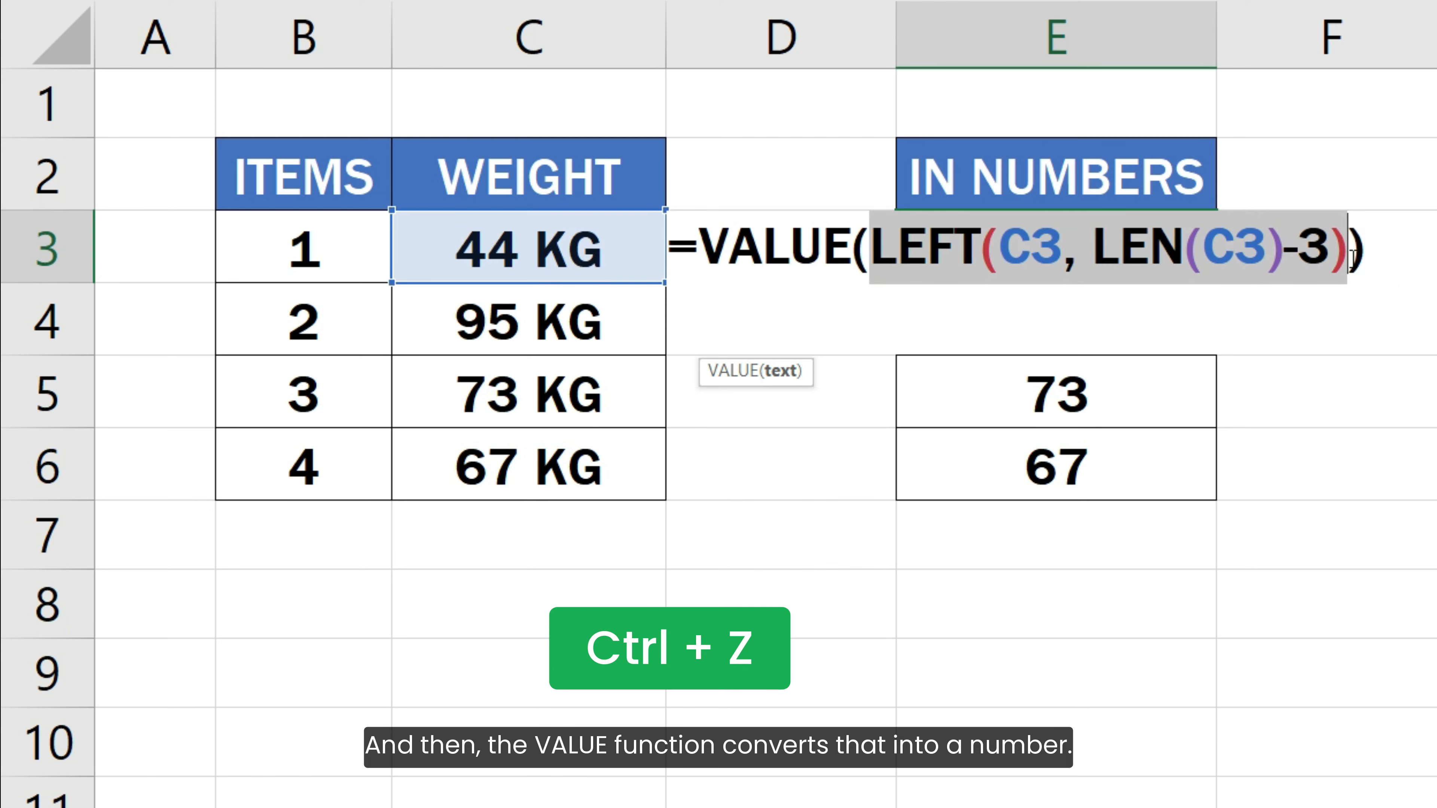
pyautogui.press('Return')
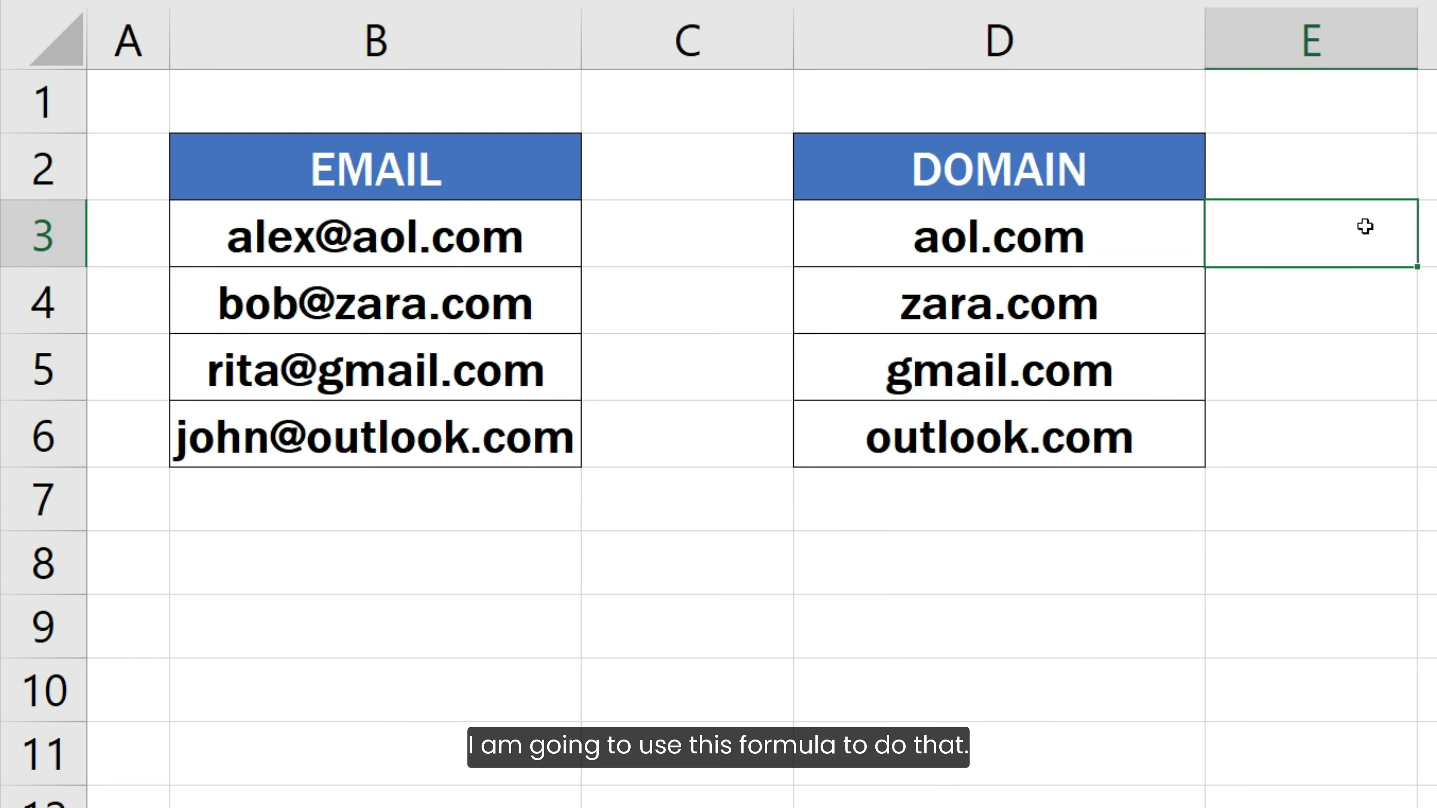
# Open D3's domain formula for editing, evaluate its FIND("@", B3) part in place and restore the expression.
pyautogui.press('Left')
pyautogui.press('F2')
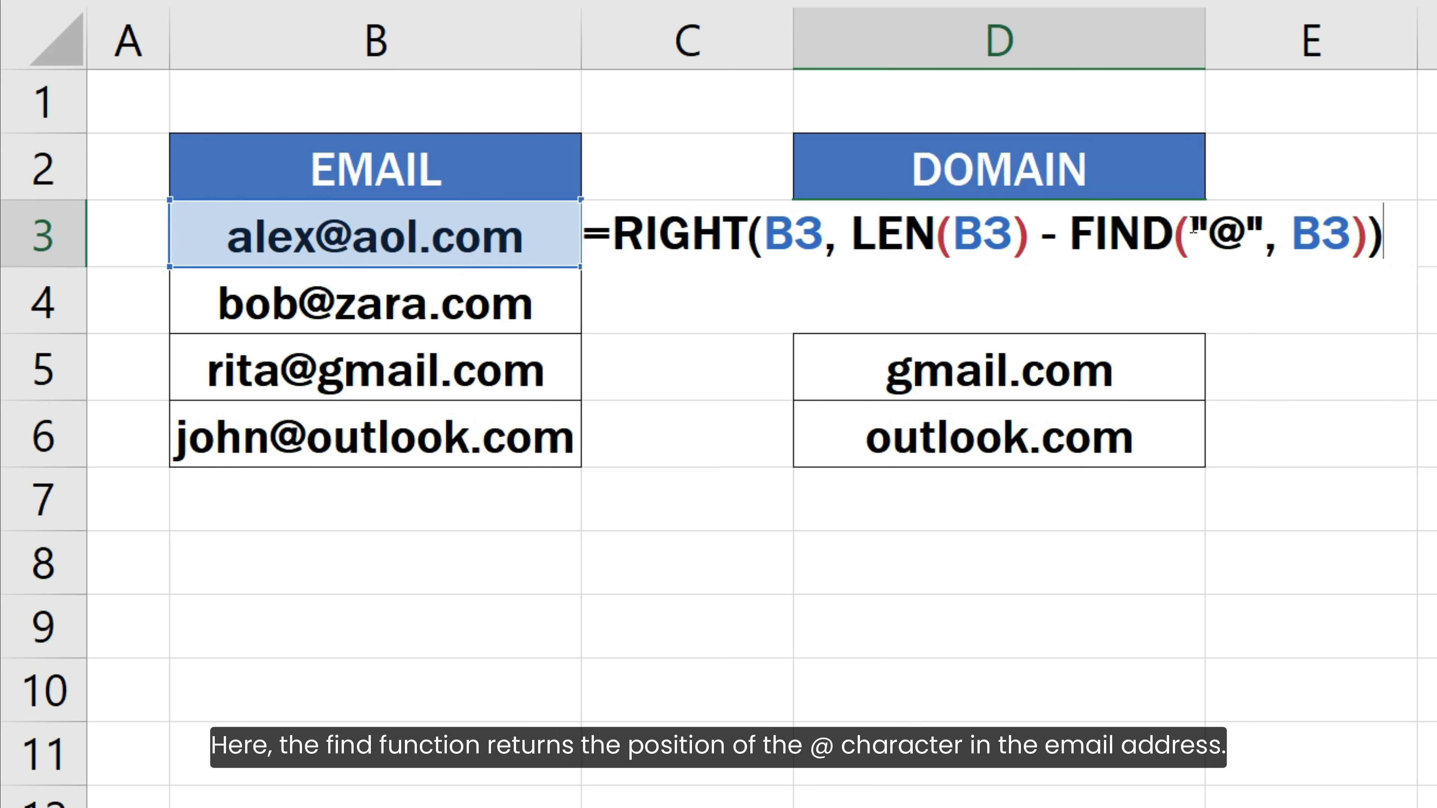
pyautogui.moveTo(1068, 232); pyautogui.dragTo(1374, 232)
pyautogui.press('F9')
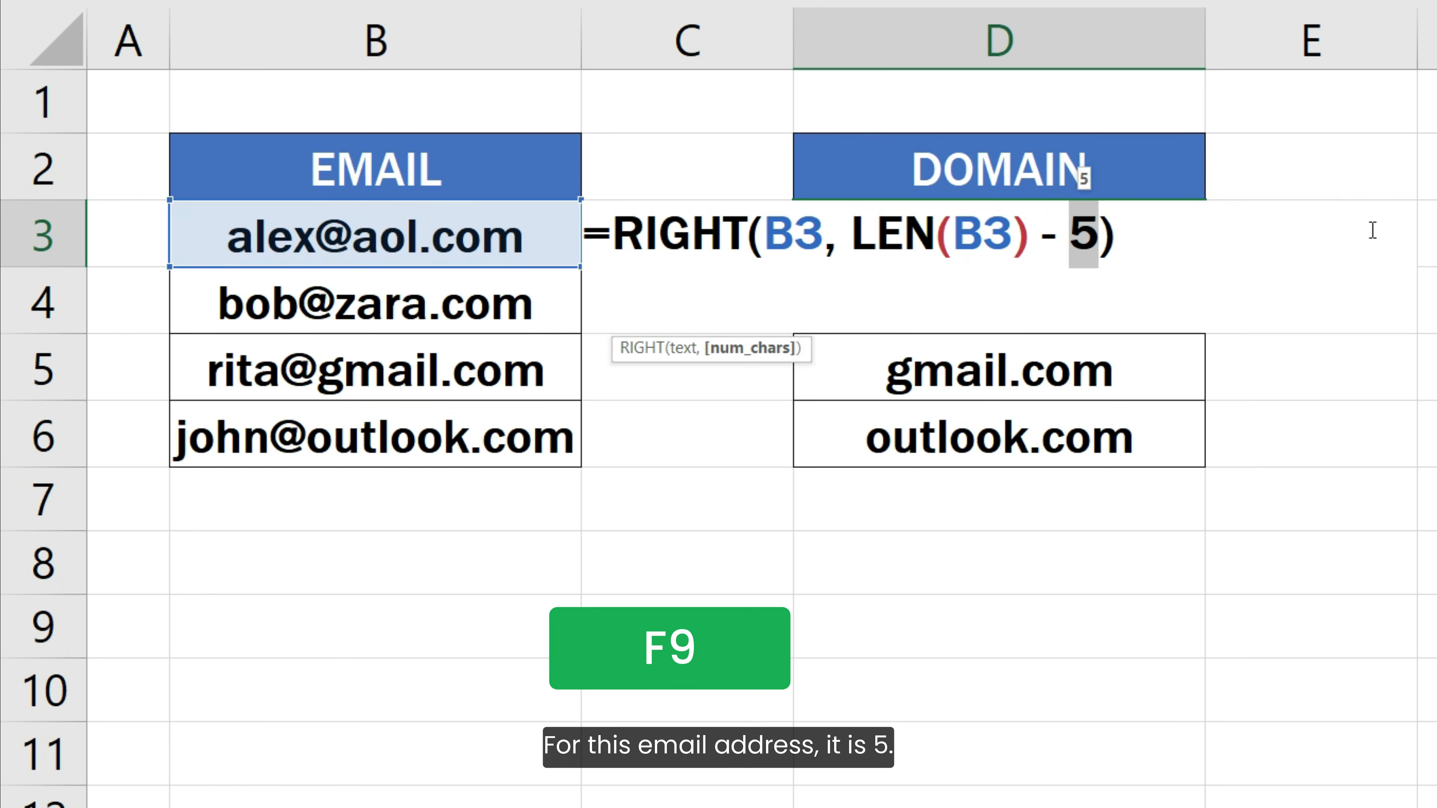
pyautogui.hotkey('ctrl', 'z')
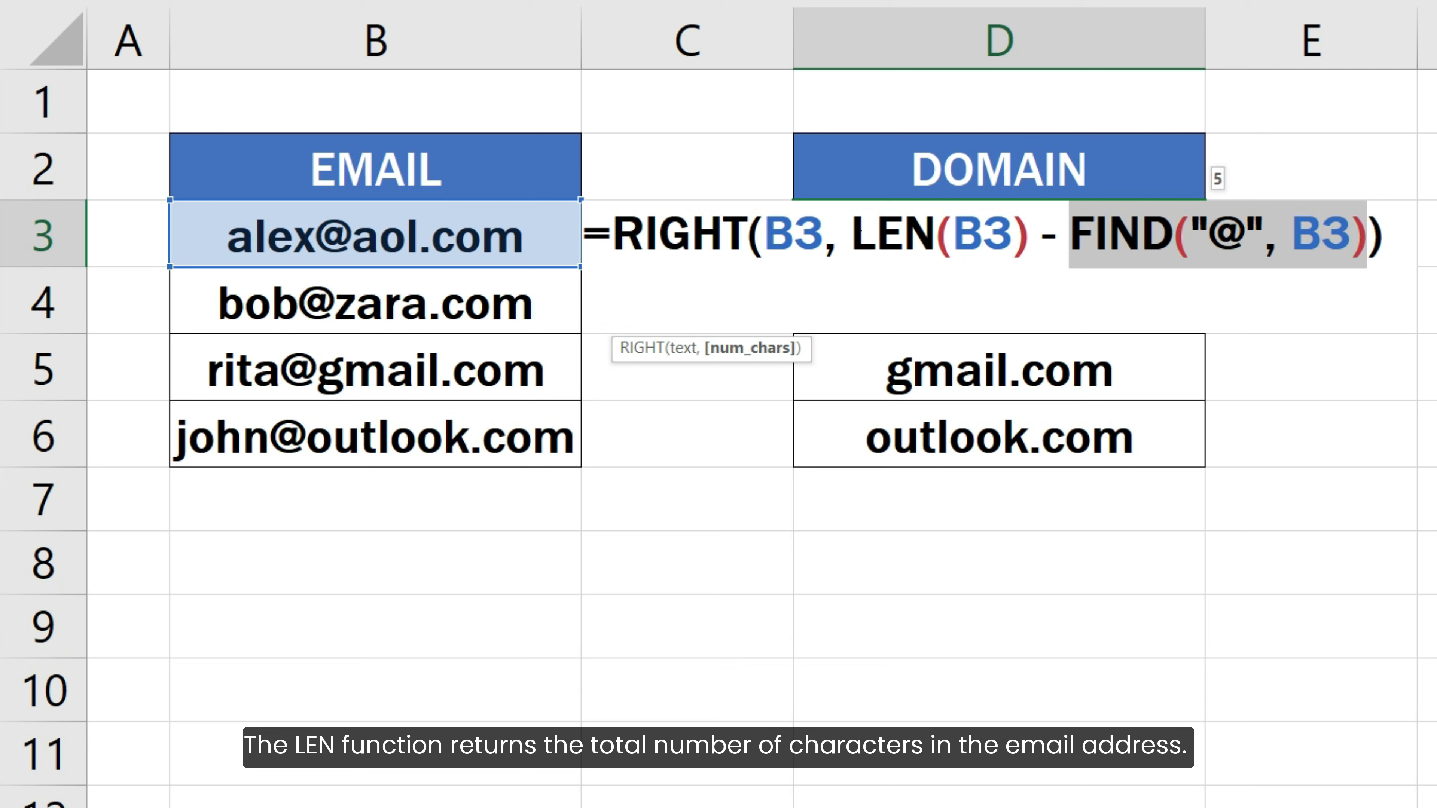
# Evaluate the LEN(B3) part of D3's formula in place and restore the expression.
pyautogui.moveTo(851, 237); pyautogui.dragTo(1031, 246)
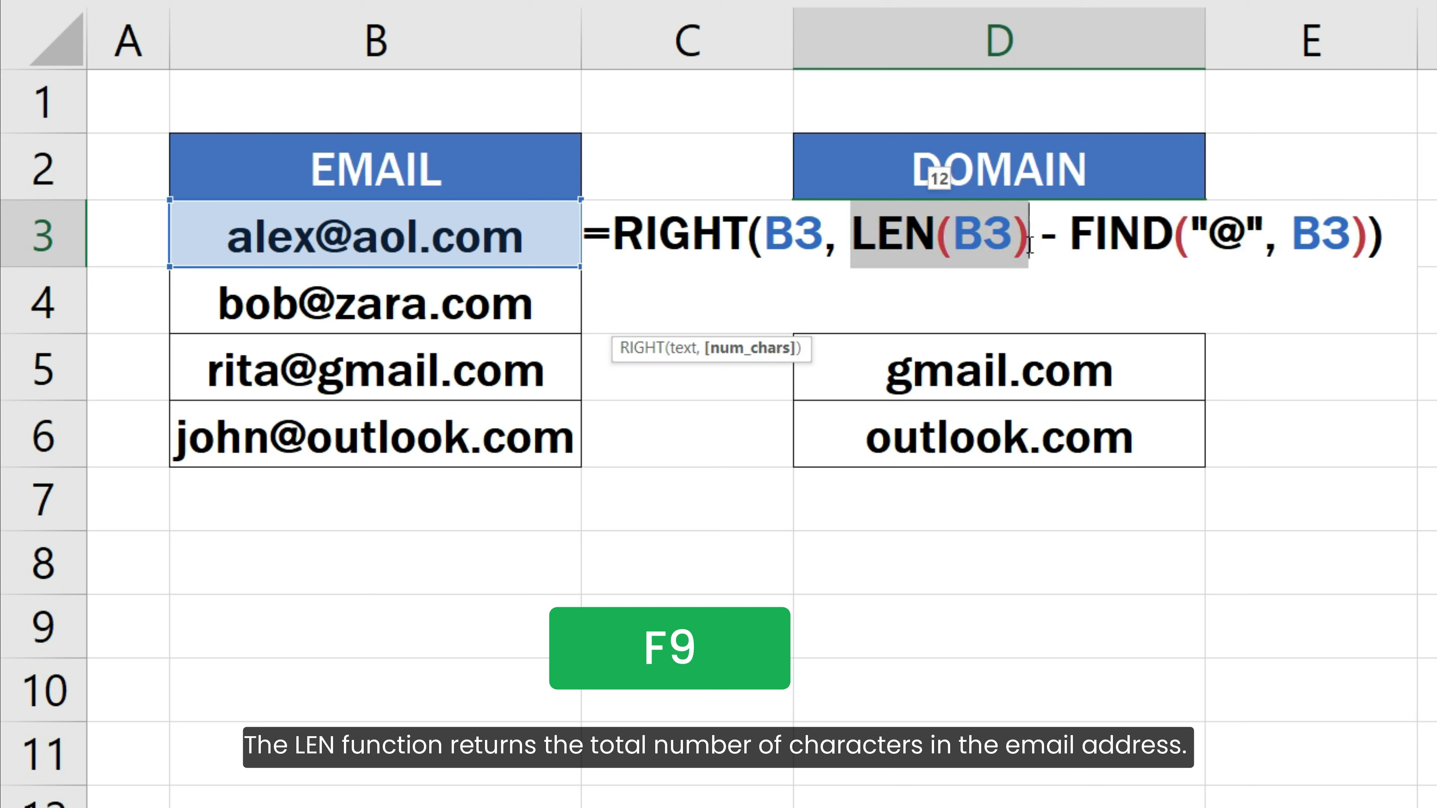
pyautogui.press('F9')
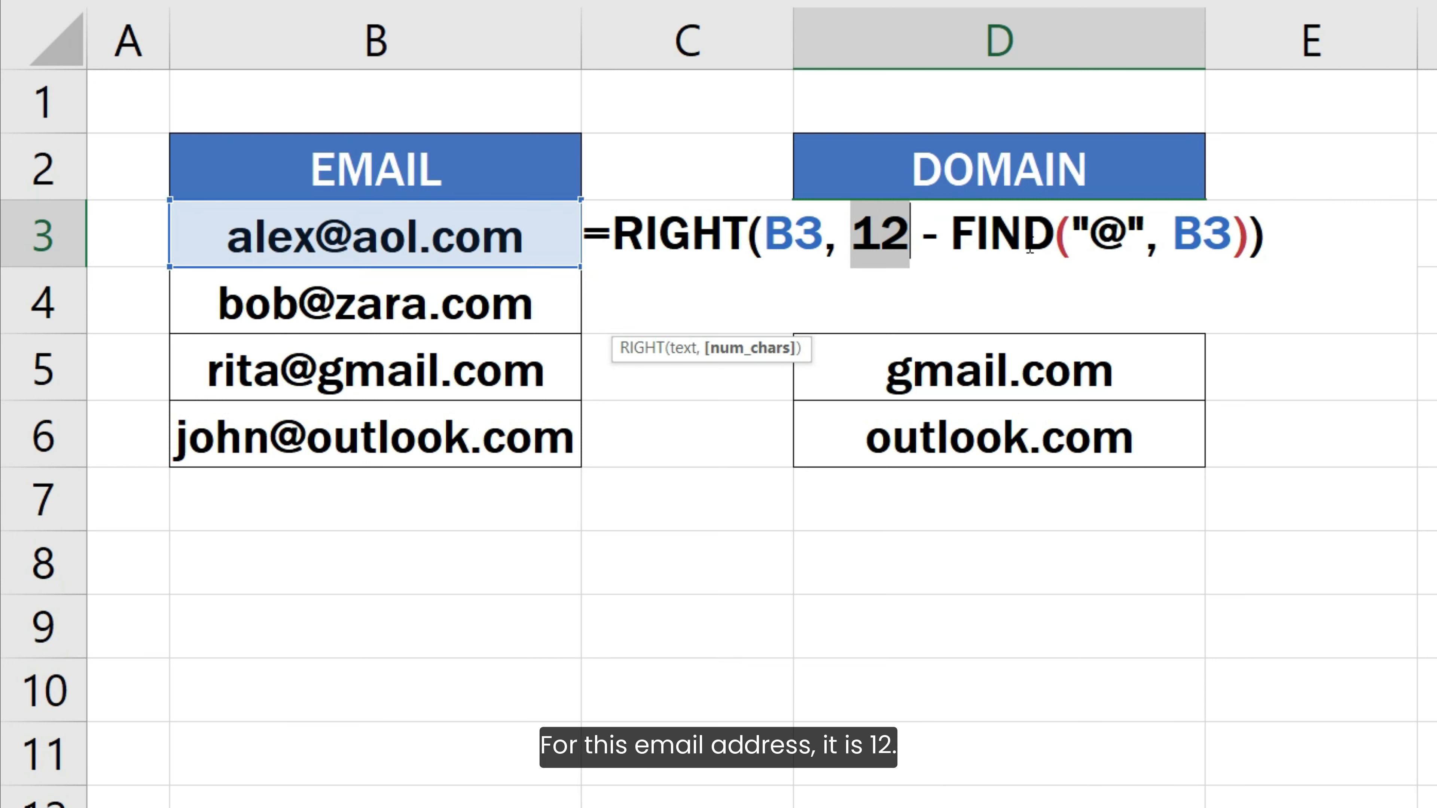
pyautogui.hotkey('ctrl', 'z')
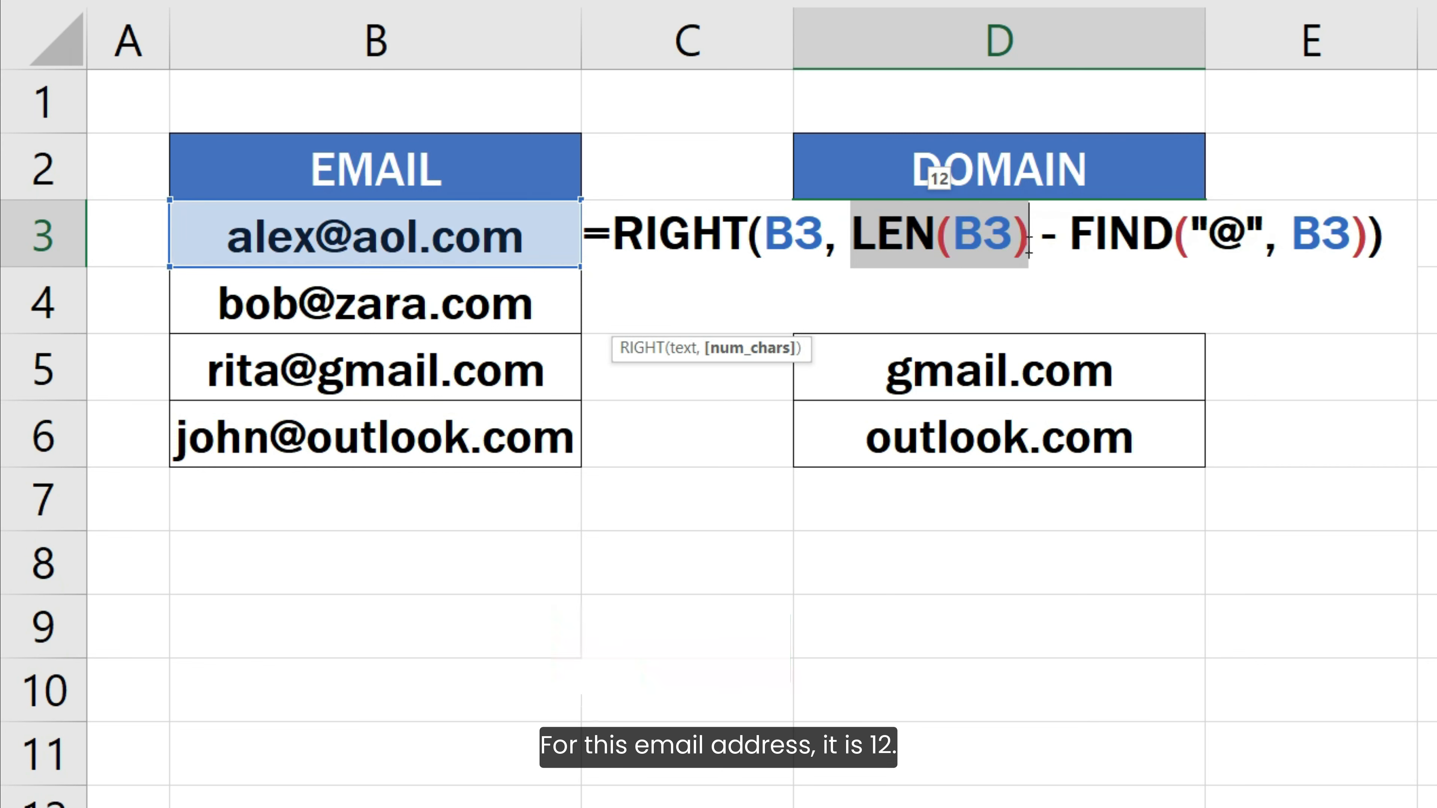
# Evaluate LEN(B3) - FIND("@", B3) within D3's formula in place and restore the expression.
pyautogui.moveTo(852, 236); pyautogui.dragTo(946, 239)
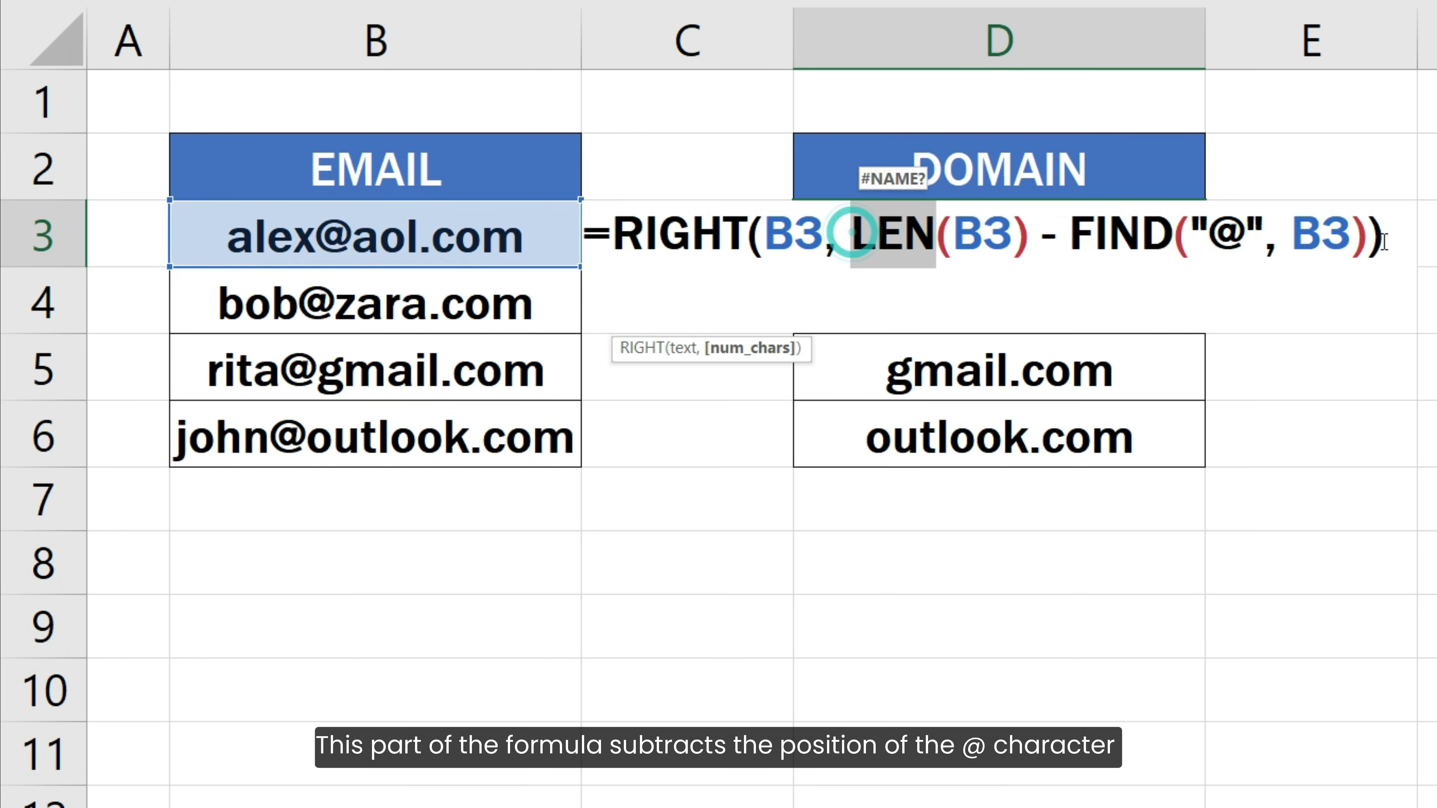
pyautogui.moveTo(852, 236); pyautogui.dragTo(1369, 234)
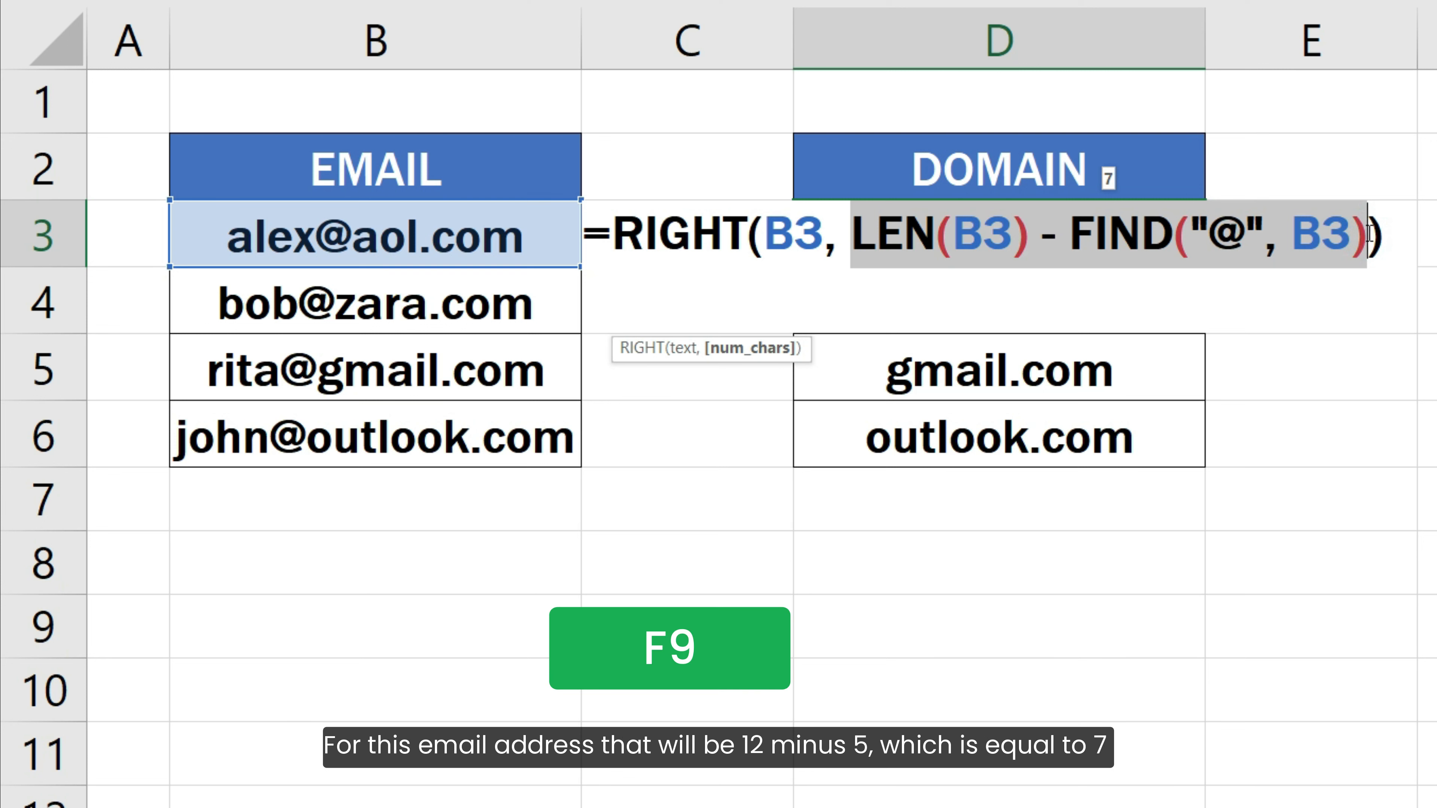
pyautogui.press('F9')
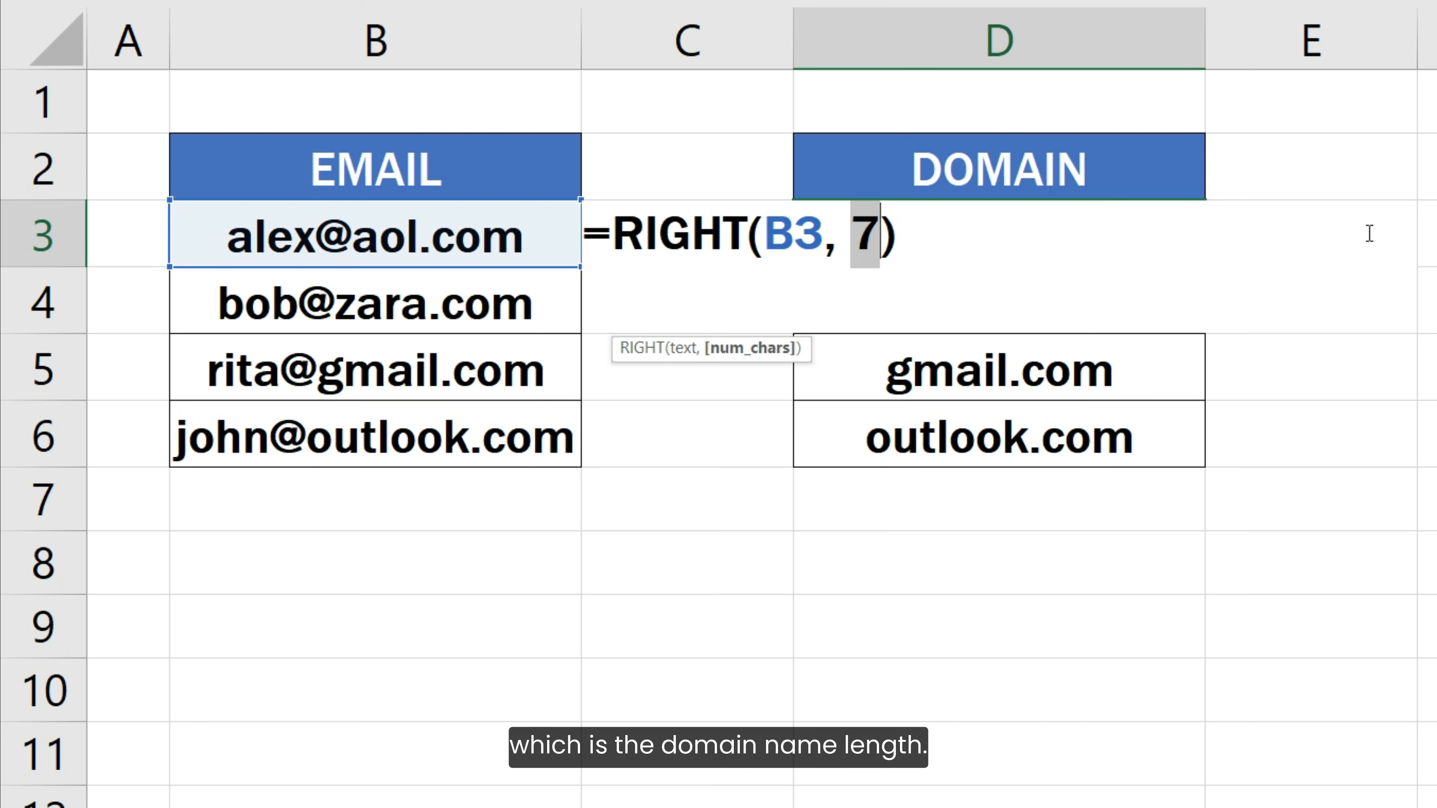
pyautogui.hotkey('ctrl', 'z')
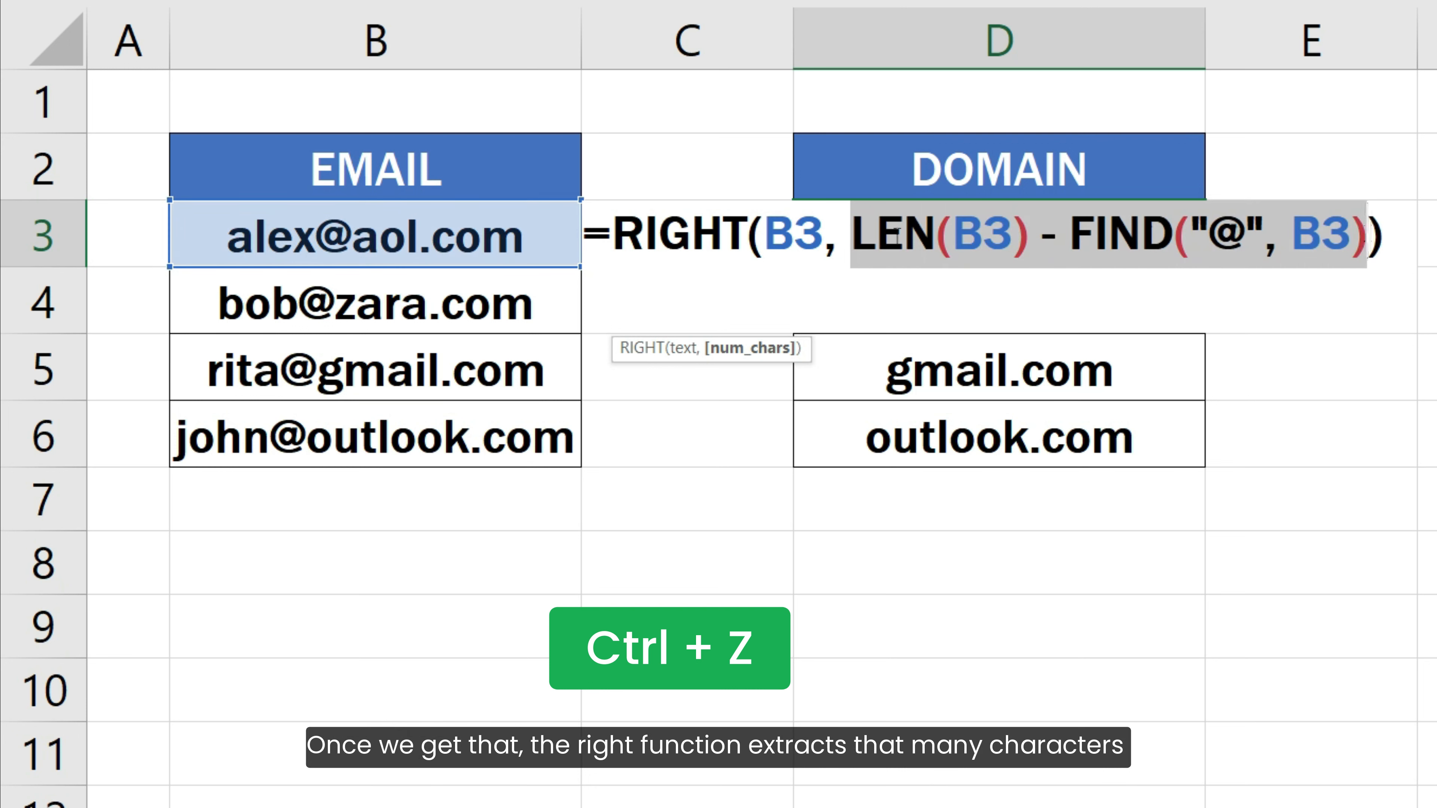
# Evaluate the whole RIGHT(B3, LEN(B3) - FIND("@", B3)) expression in D3, restore it and leave the cell with its original formula.
pyautogui.moveTo(625, 237); pyautogui.dragTo(1390, 243)
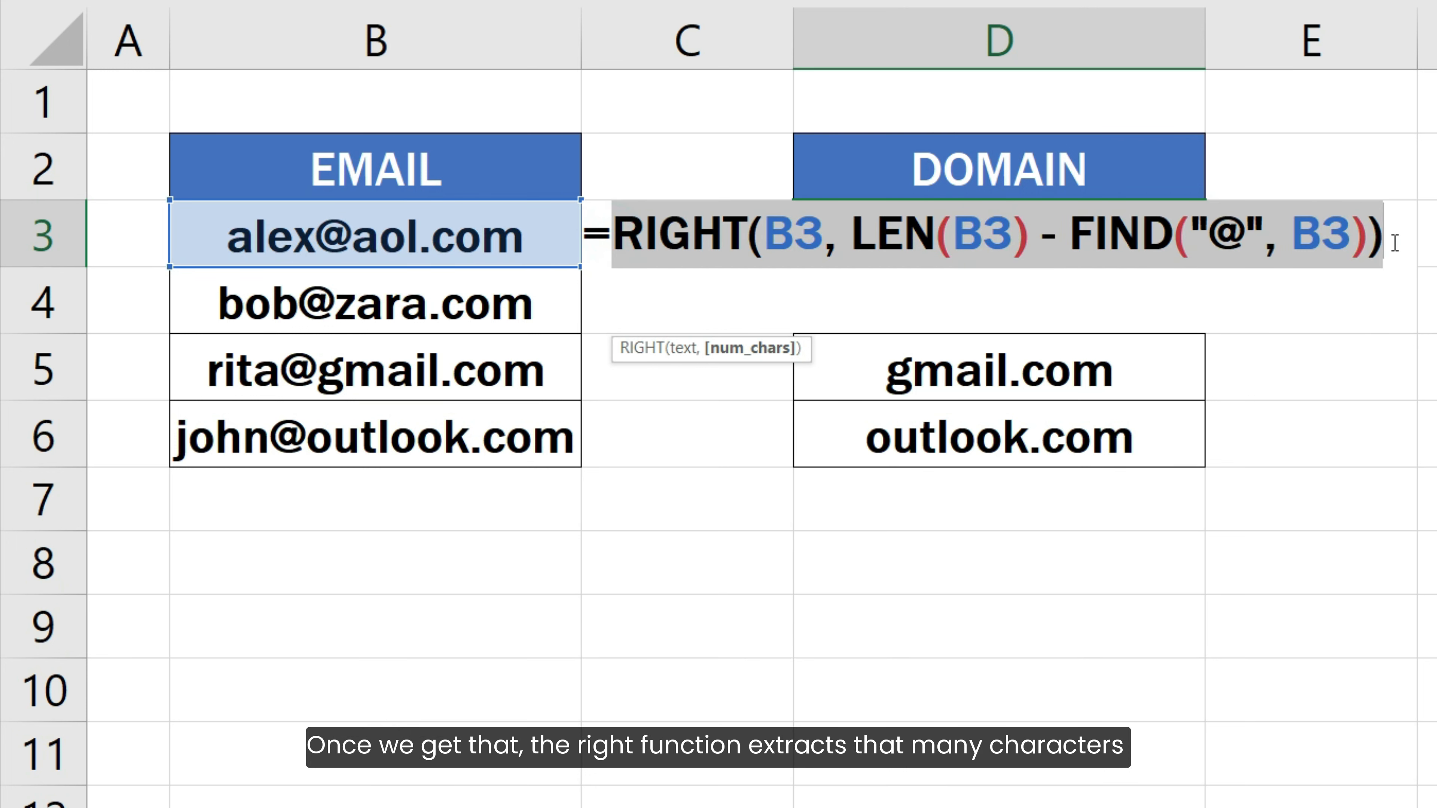
pyautogui.press('F9')
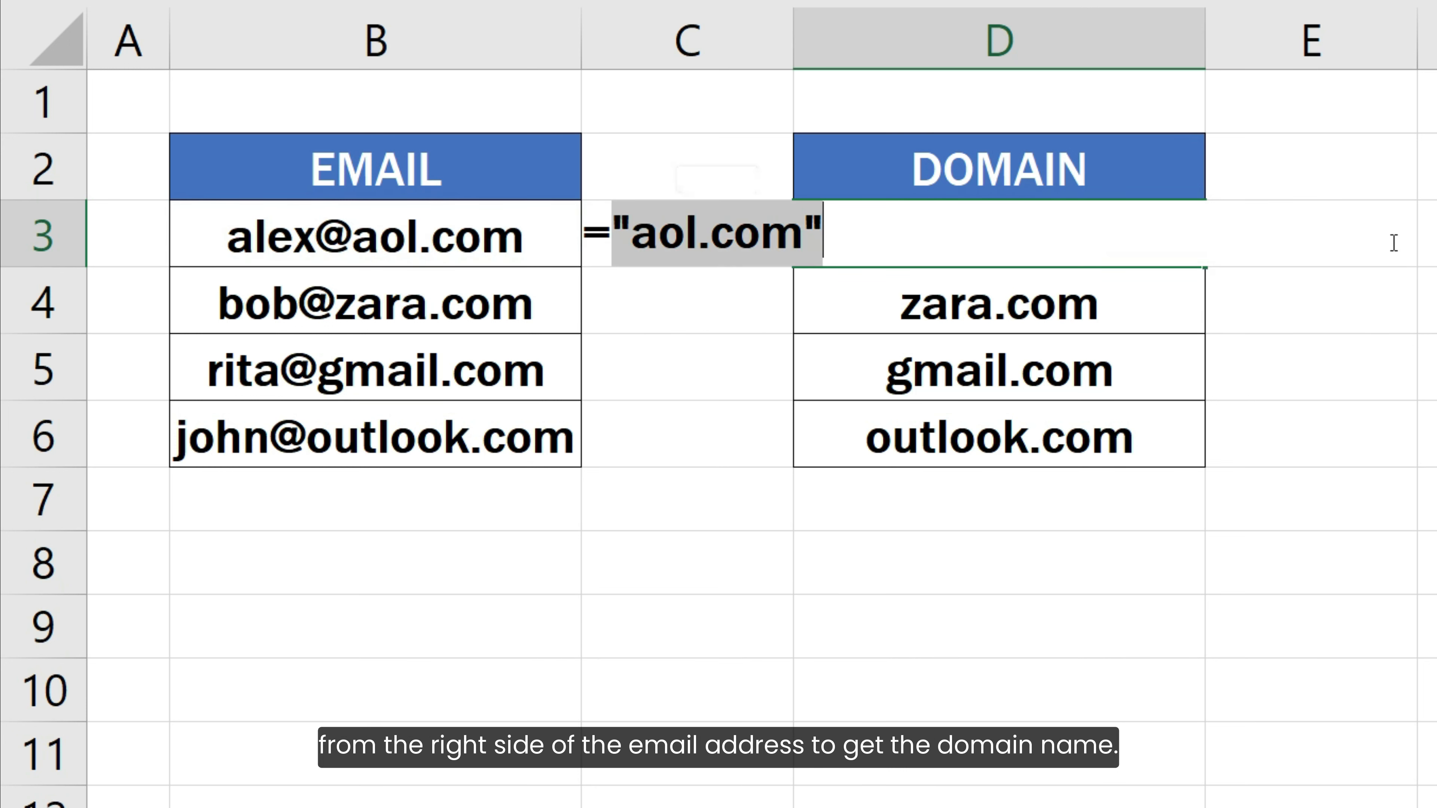
pyautogui.hotkey('ctrl', 'z')
pyautogui.click(1395, 244)
pyautogui.press('Return')
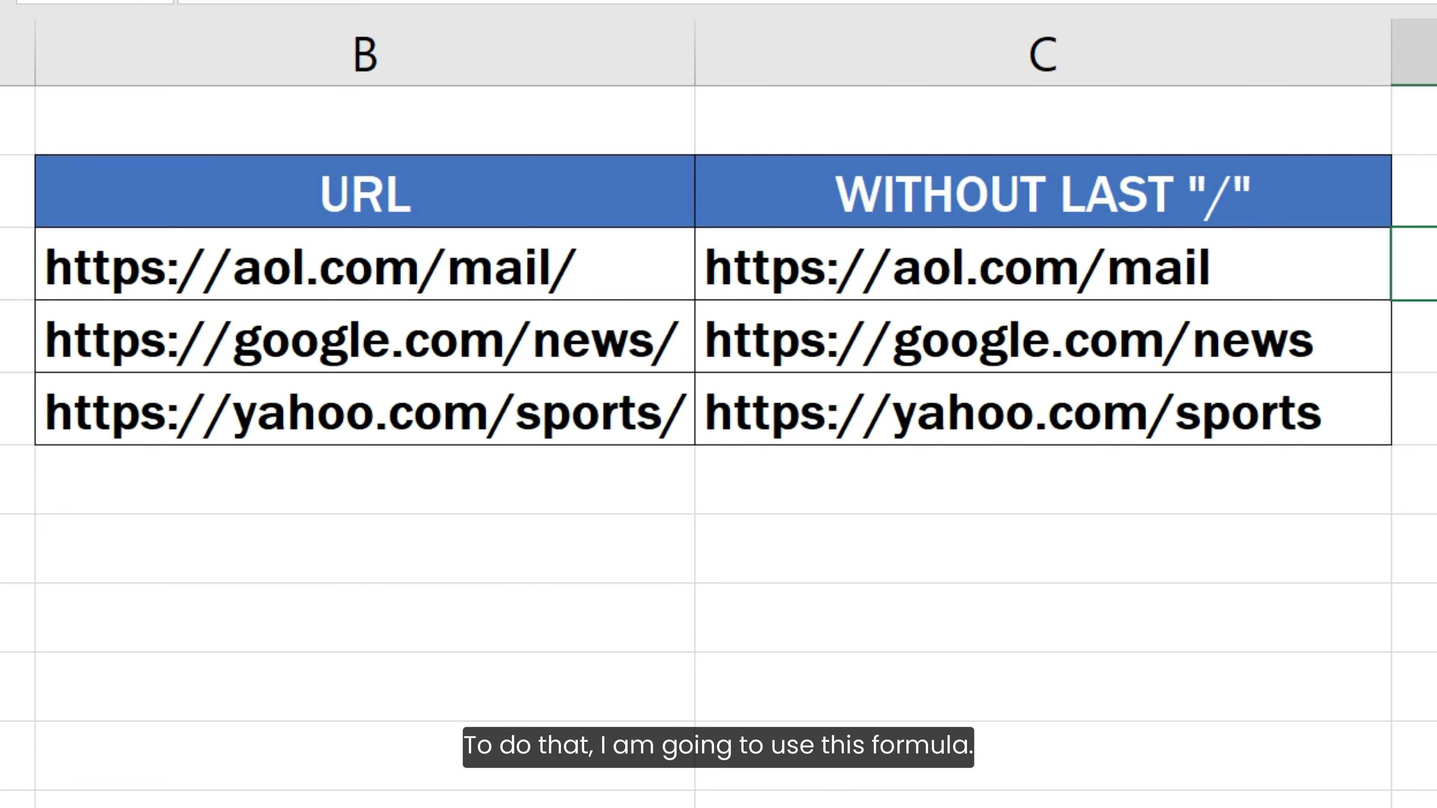
# Open the formula in C3 that removes the last slash from the first URL to examine it, and close it unchanged.
pyautogui.press('Left')
pyautogui.press('F2')
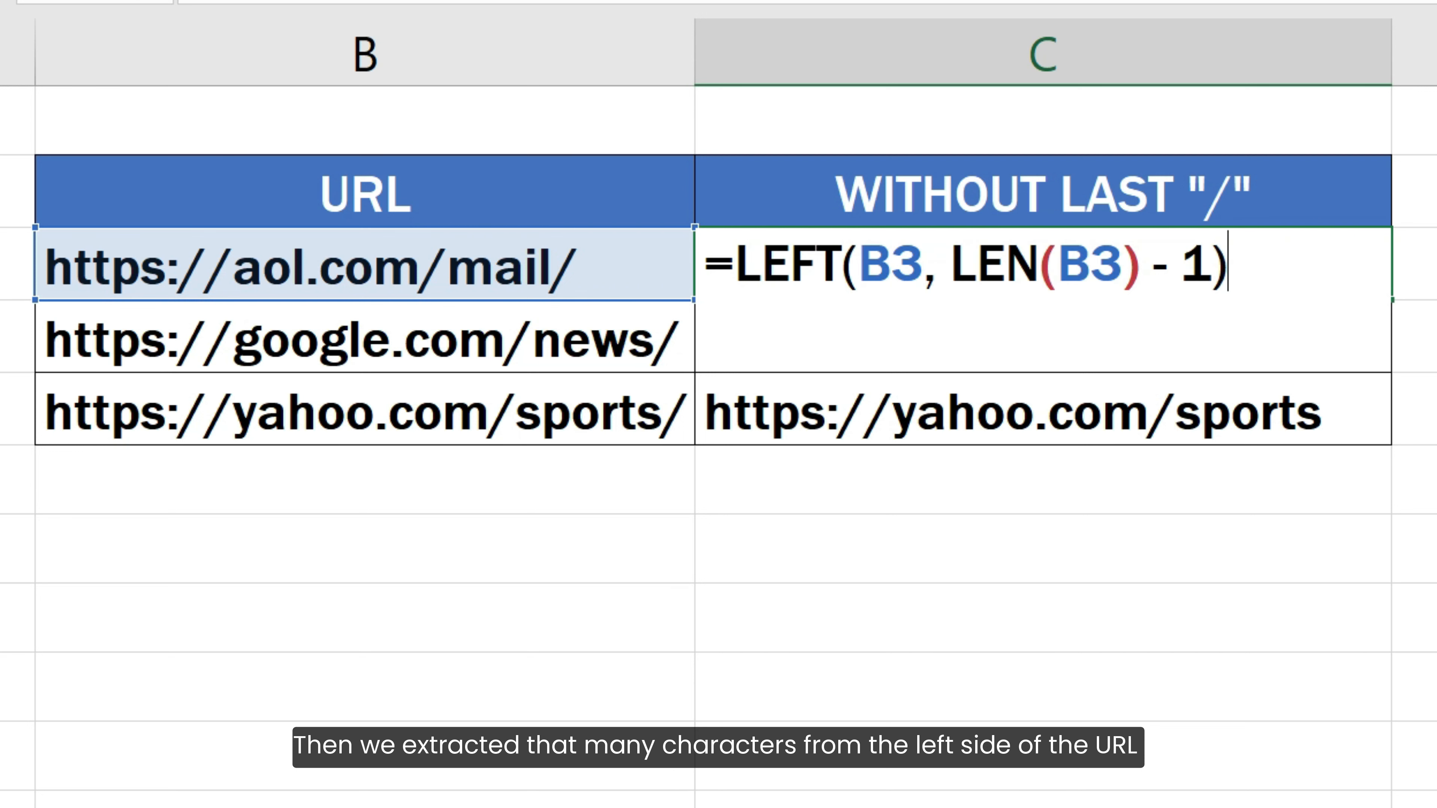
pyautogui.press('Return')
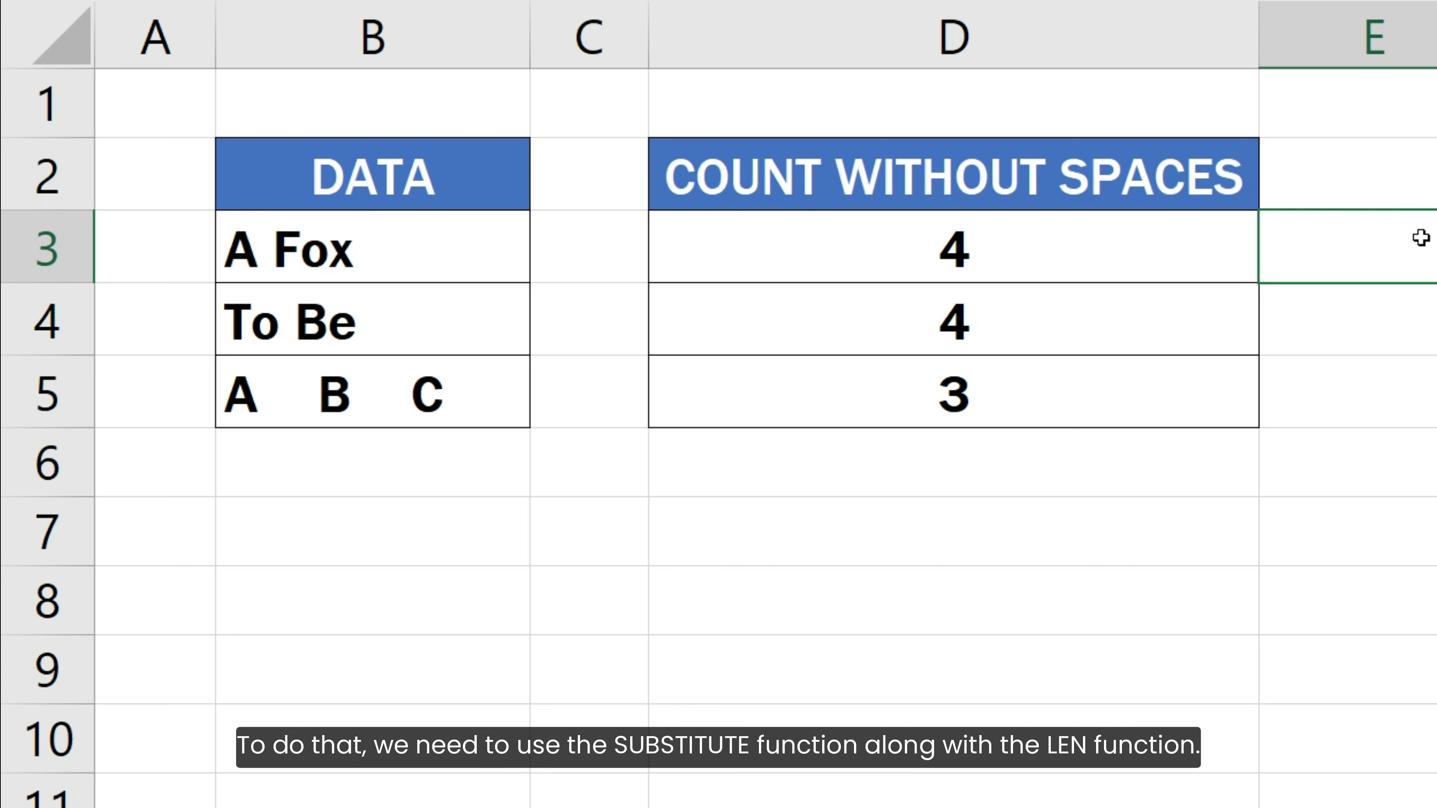
# Evaluate SUBSTITUTE(B3," ","") within D3's formula for counting without spaces, restore the expression and leave the cell with its original formula.
pyautogui.press('Left')
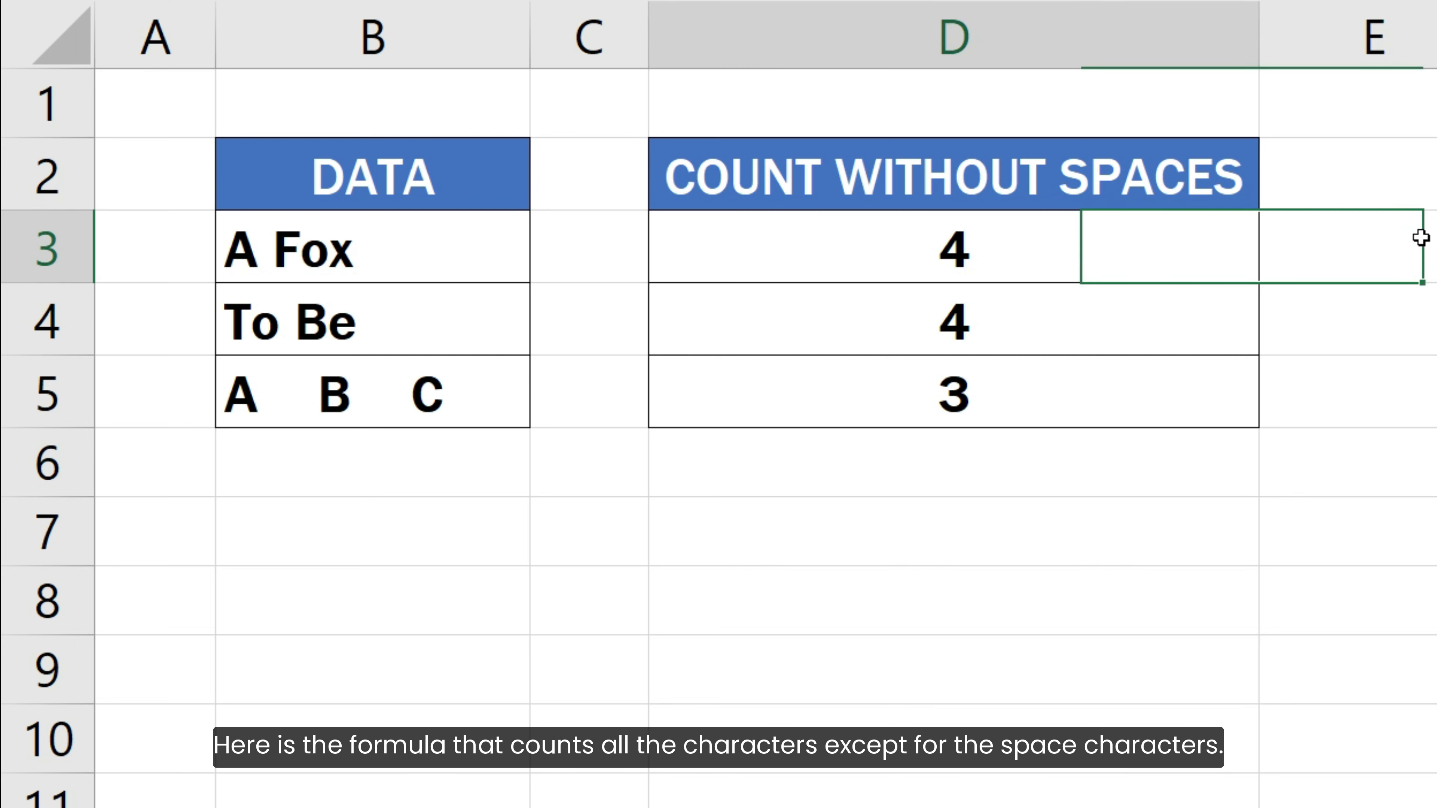
pyautogui.press('F2')
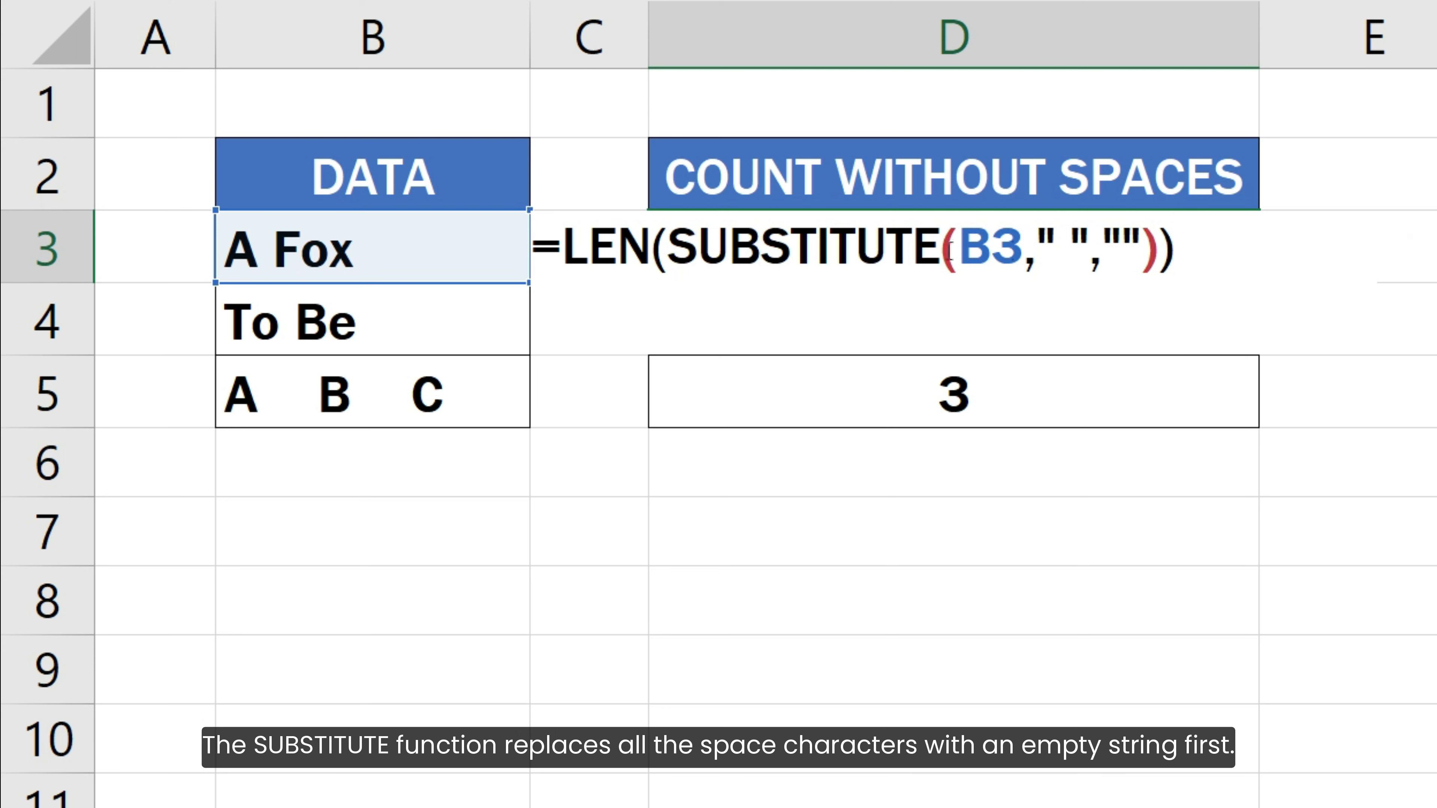
pyautogui.moveTo(671, 248); pyautogui.dragTo(1159, 255)
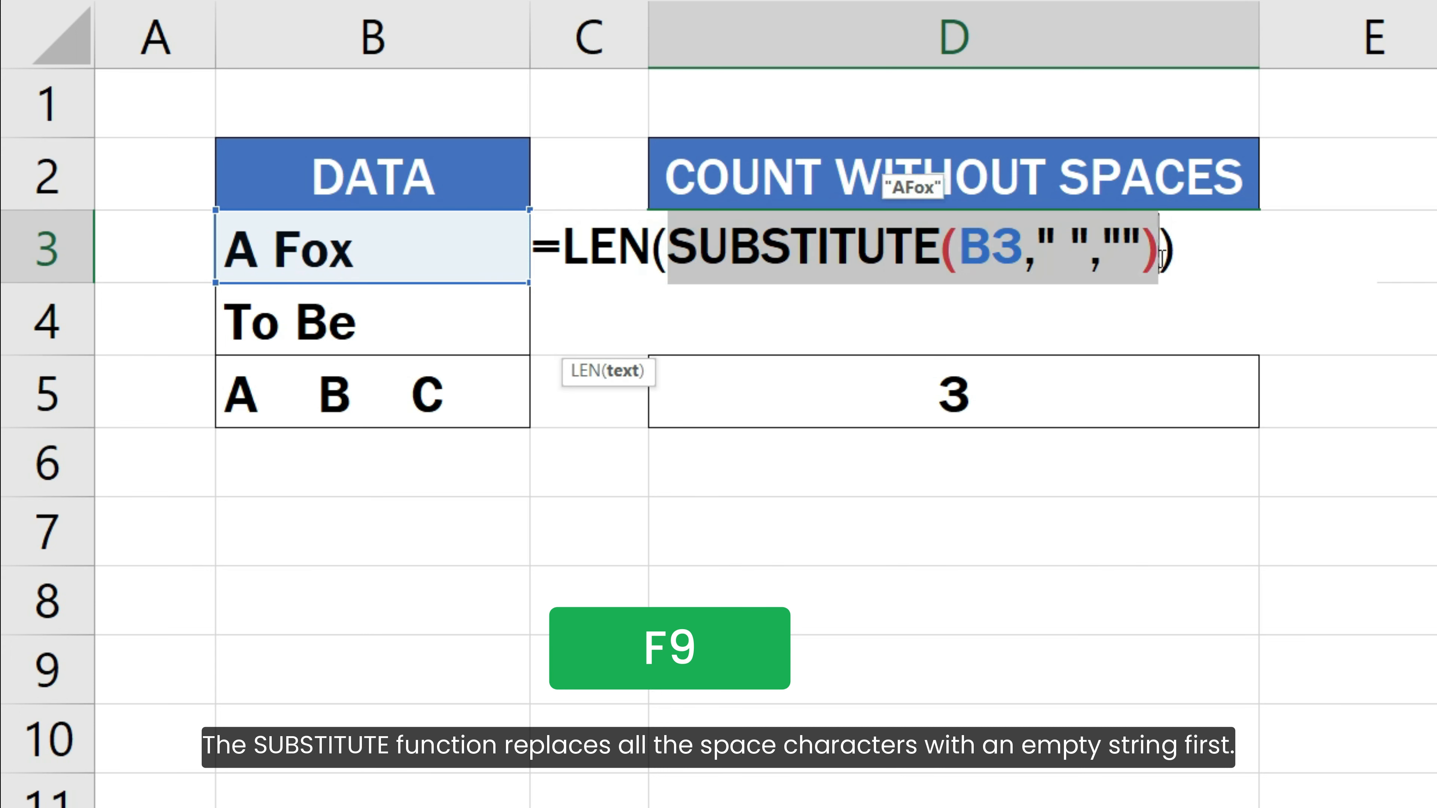
pyautogui.press('F9')
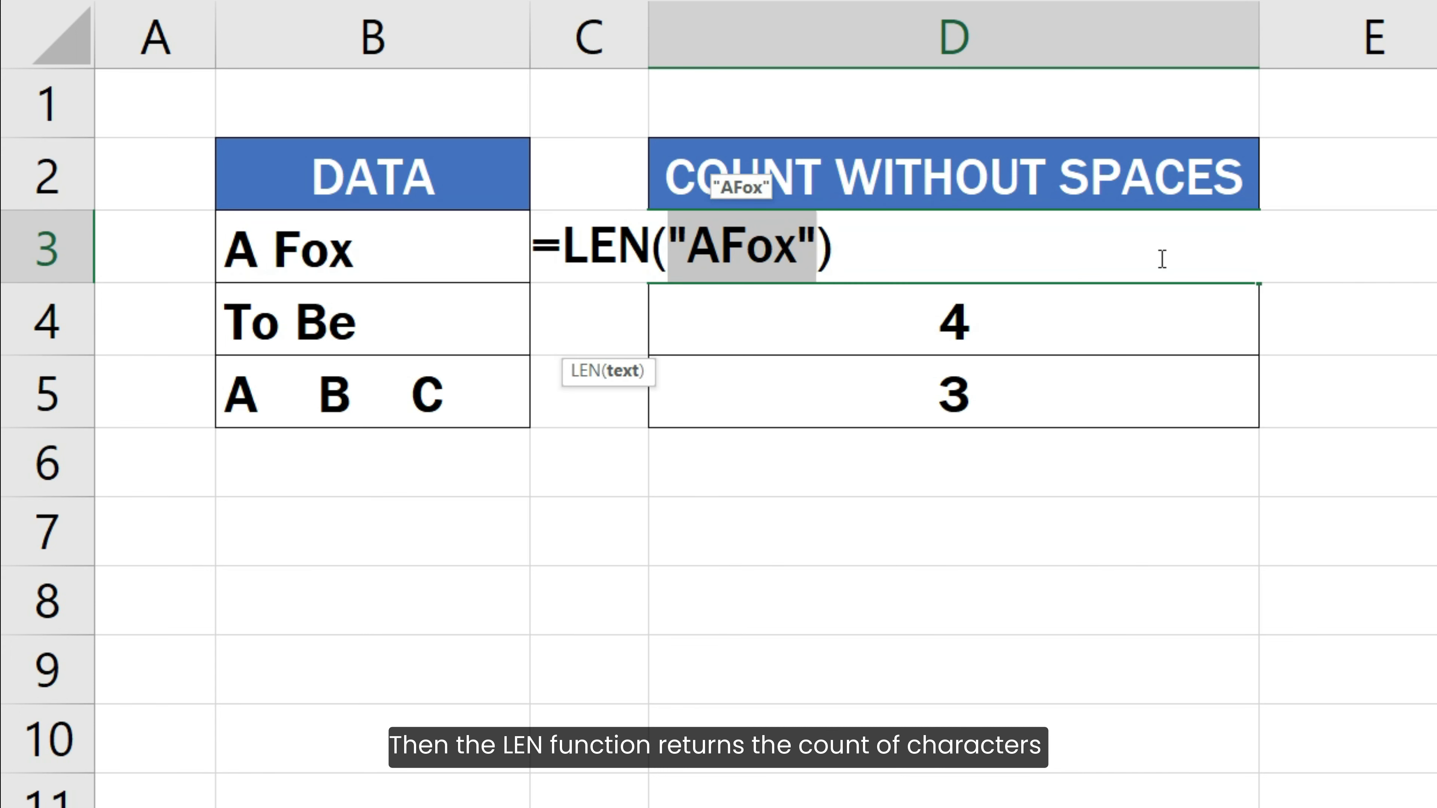
pyautogui.hotkey('ctrl', 'z')
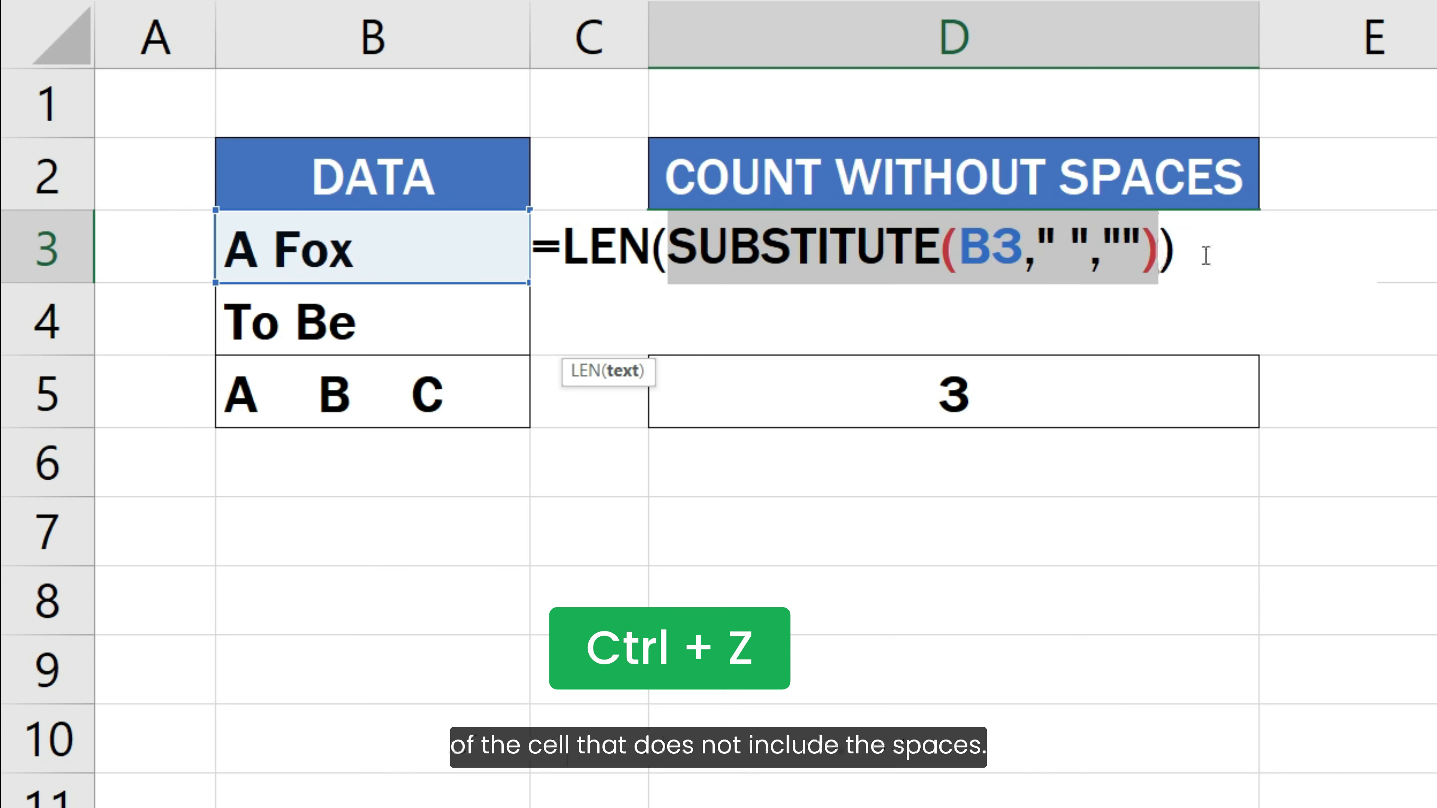
pyautogui.click(1195, 256)
pyautogui.press('Return')
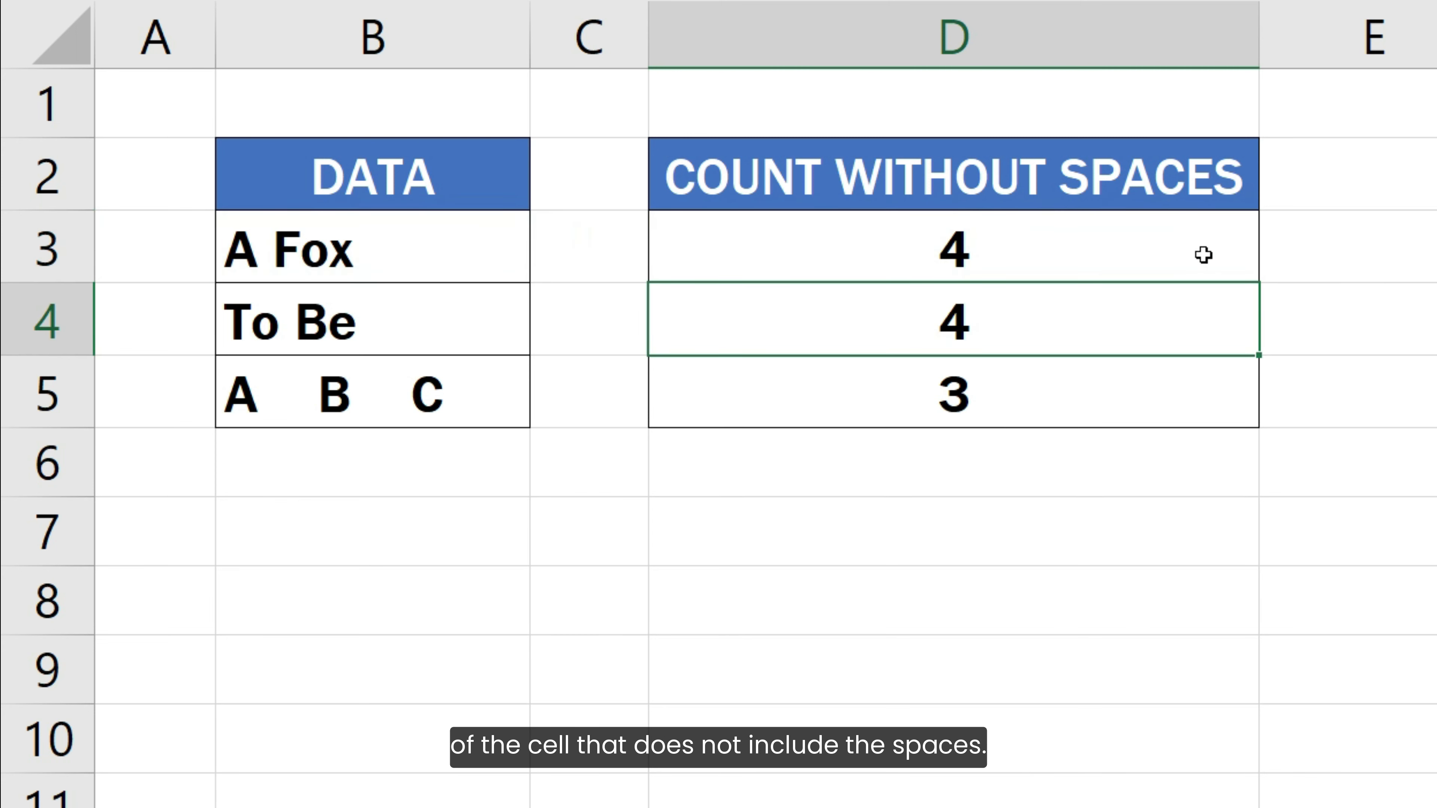